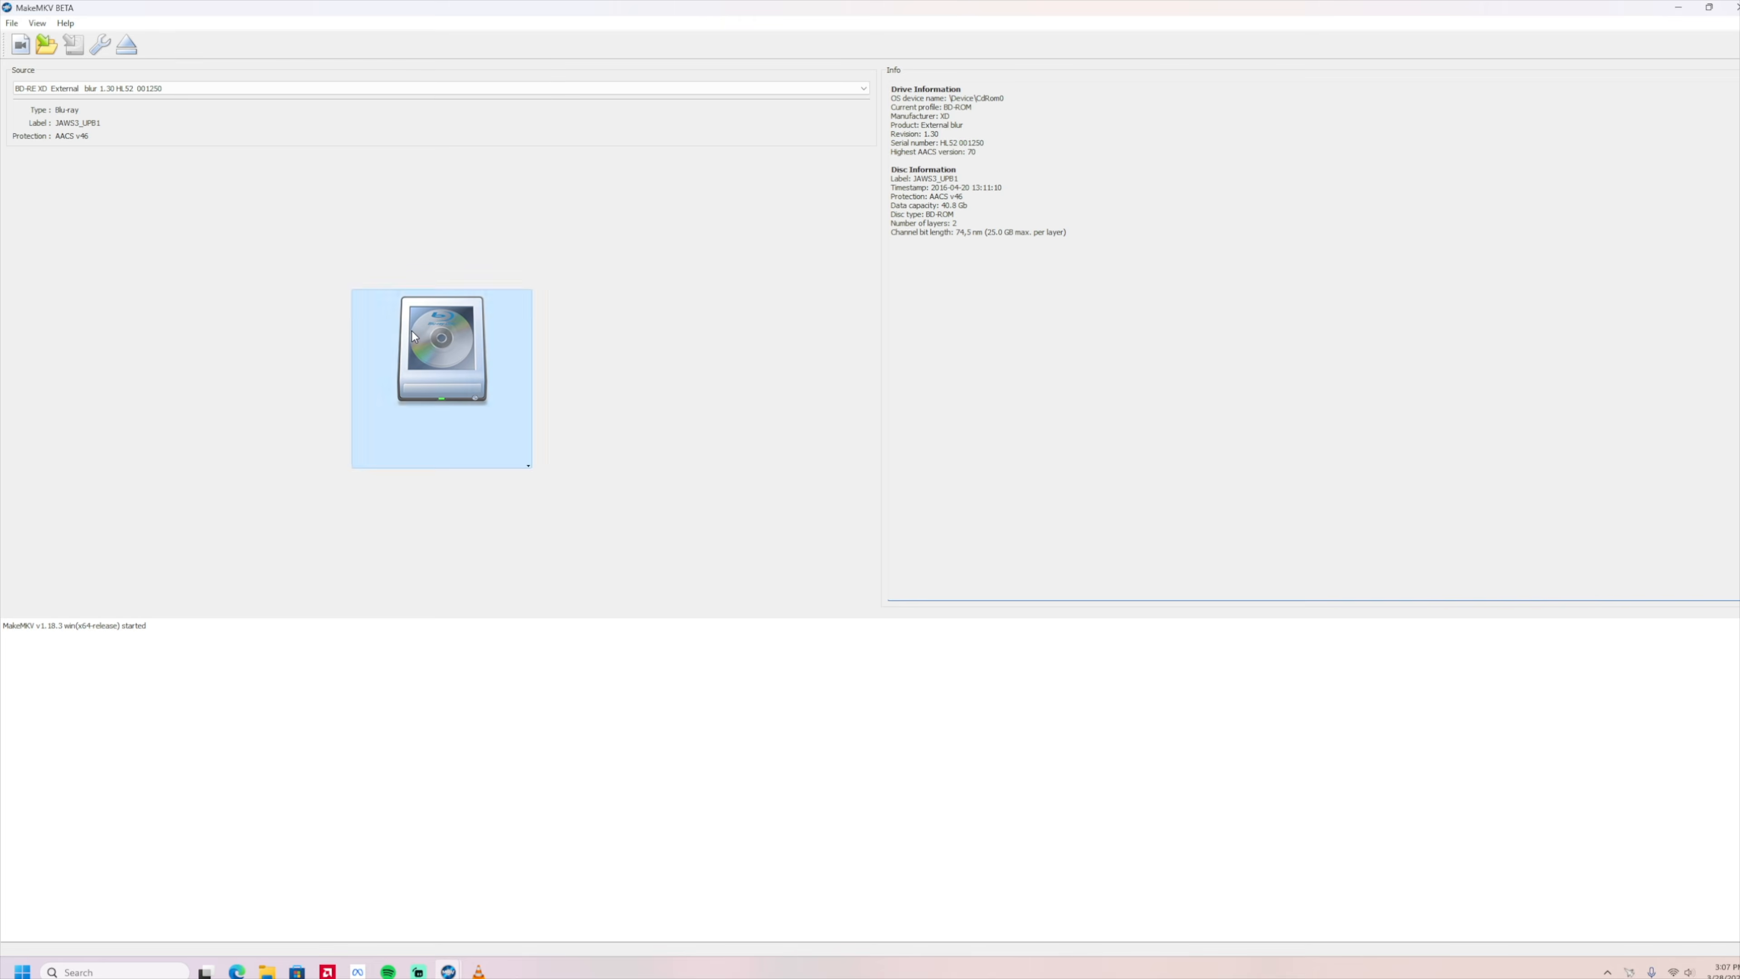
Load the Blu-ray disc in MakeMKV and exclude the 7.0 MB and 159.1 MB titles from the rip.
click(412, 330)
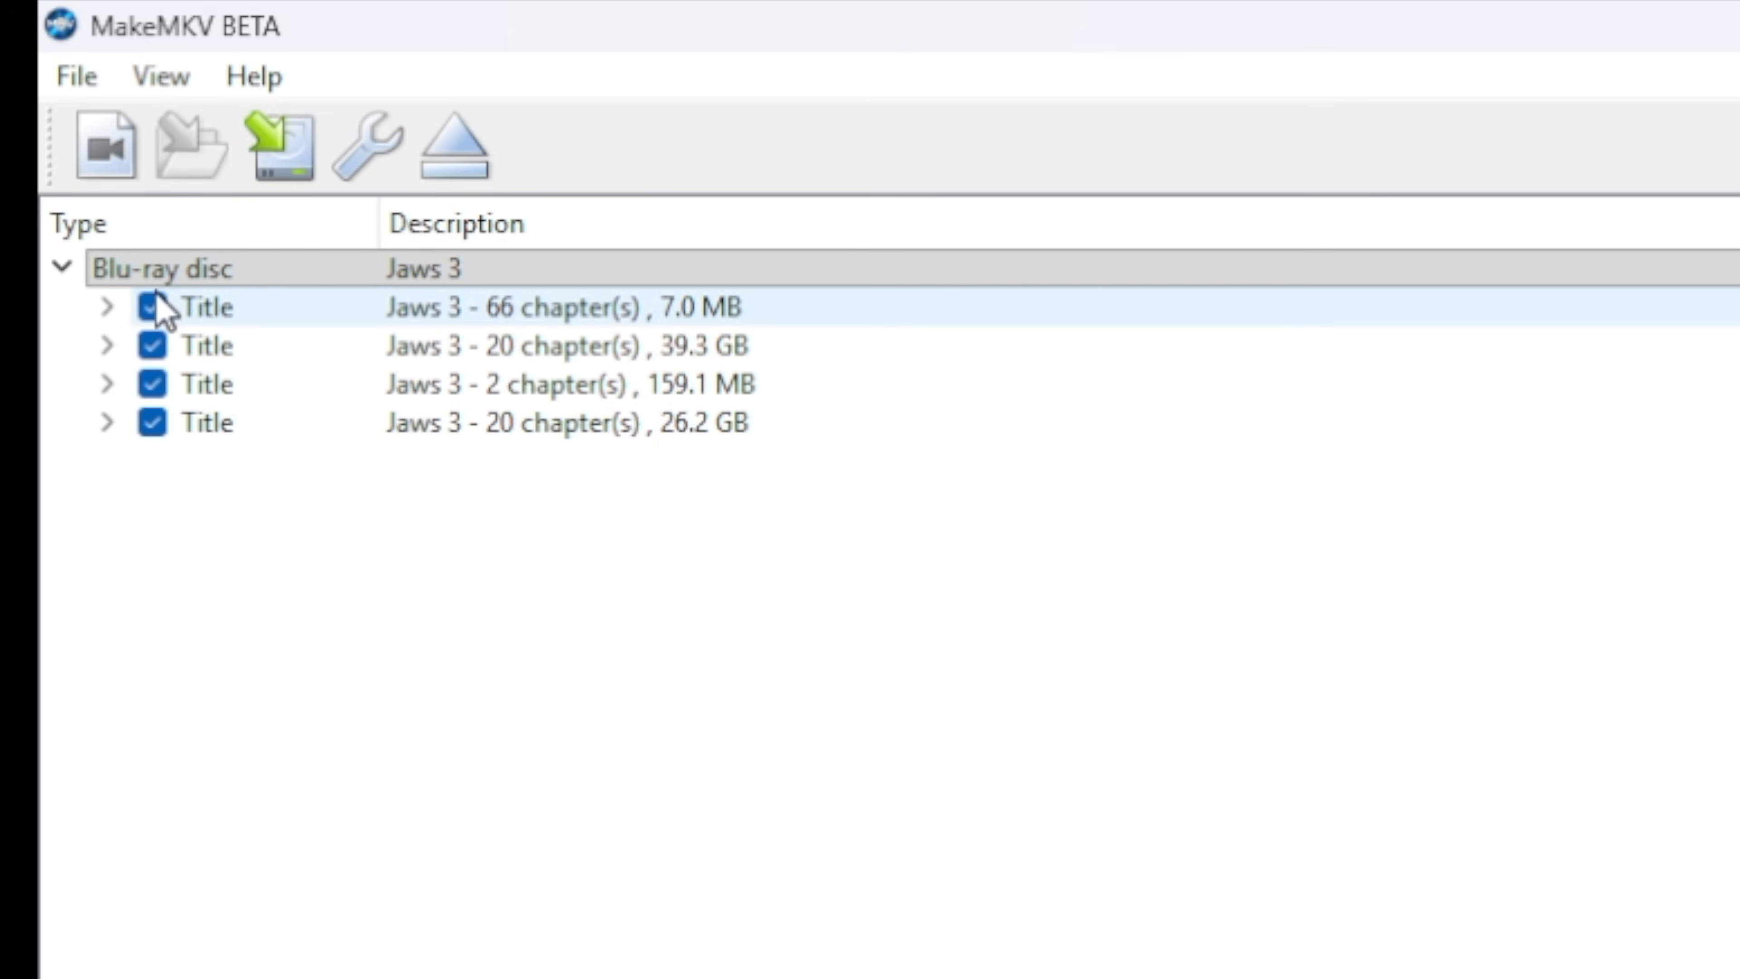
click(35, 94)
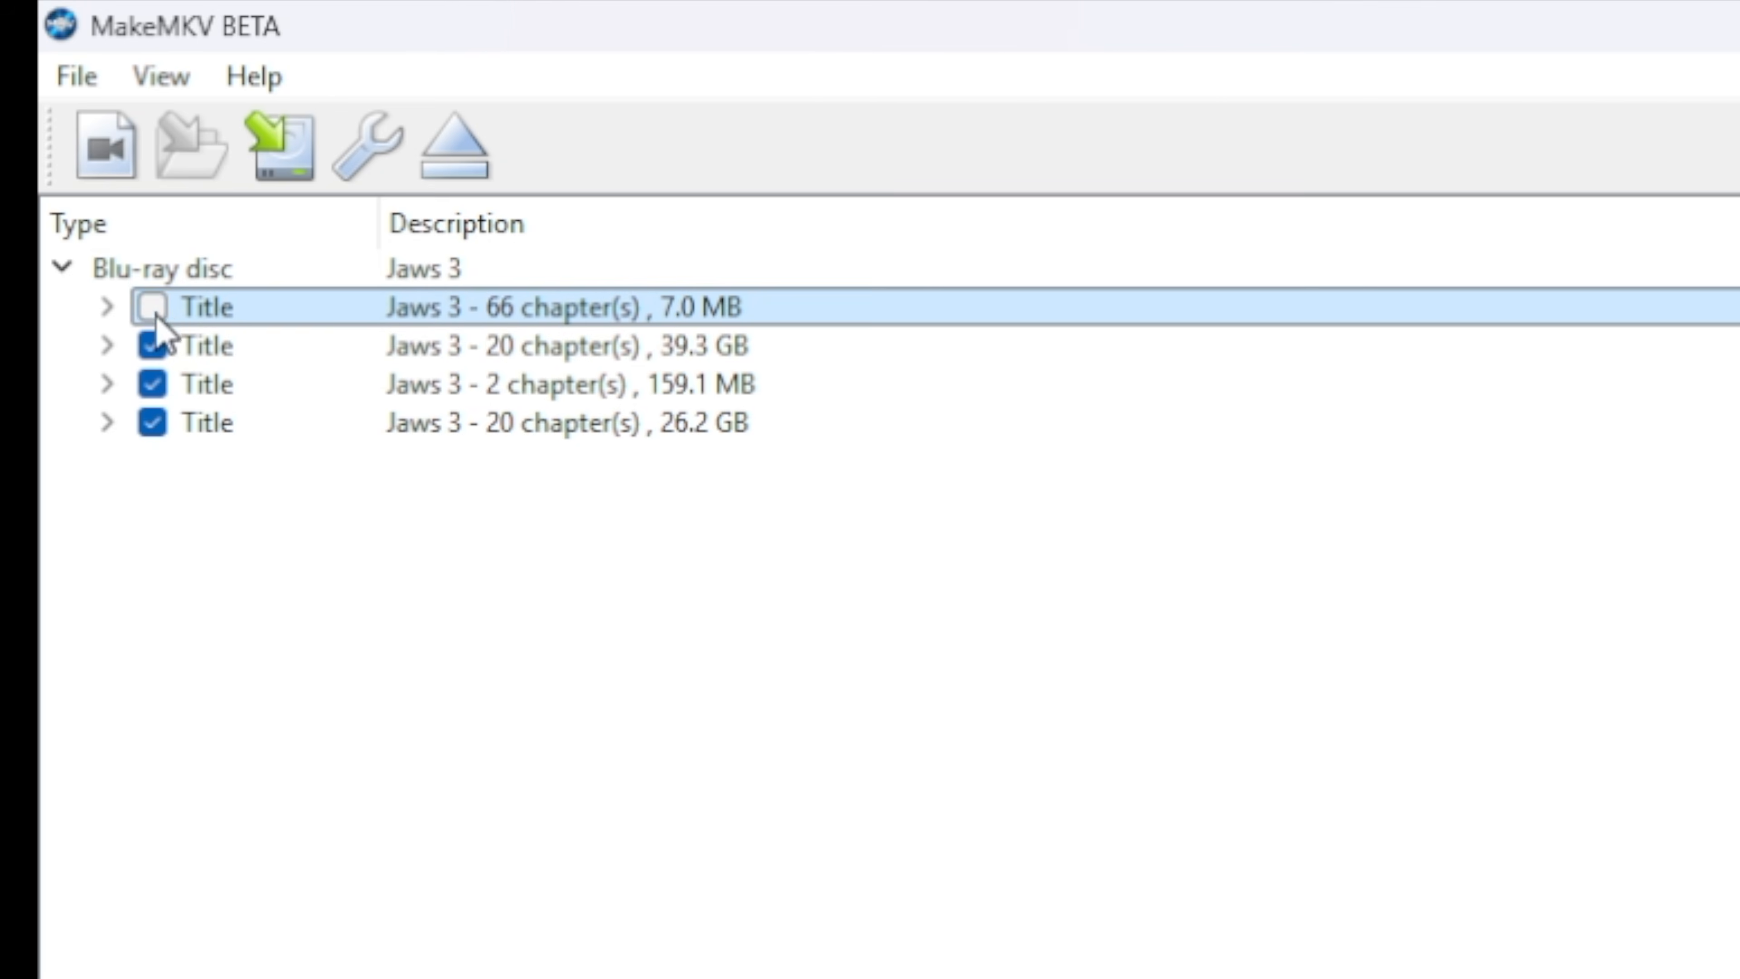
click(154, 383)
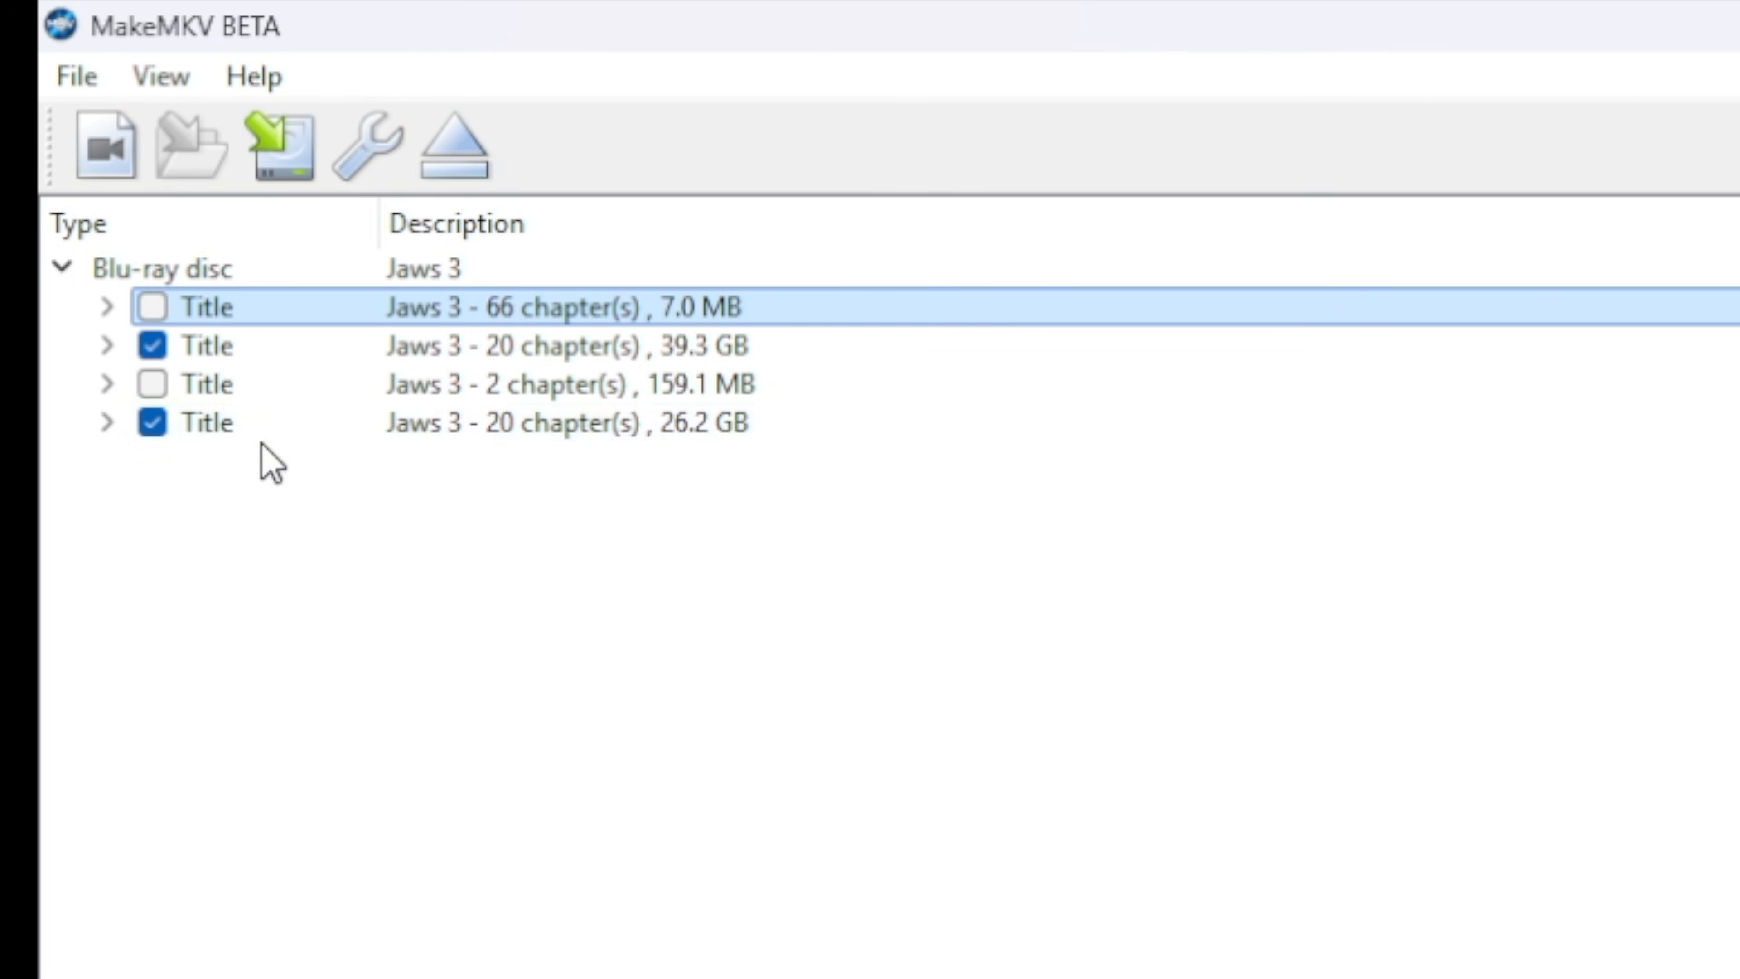
Compare the tracks of the two 20-chapter titles and exclude the 26.2 GB title.
click(107, 423)
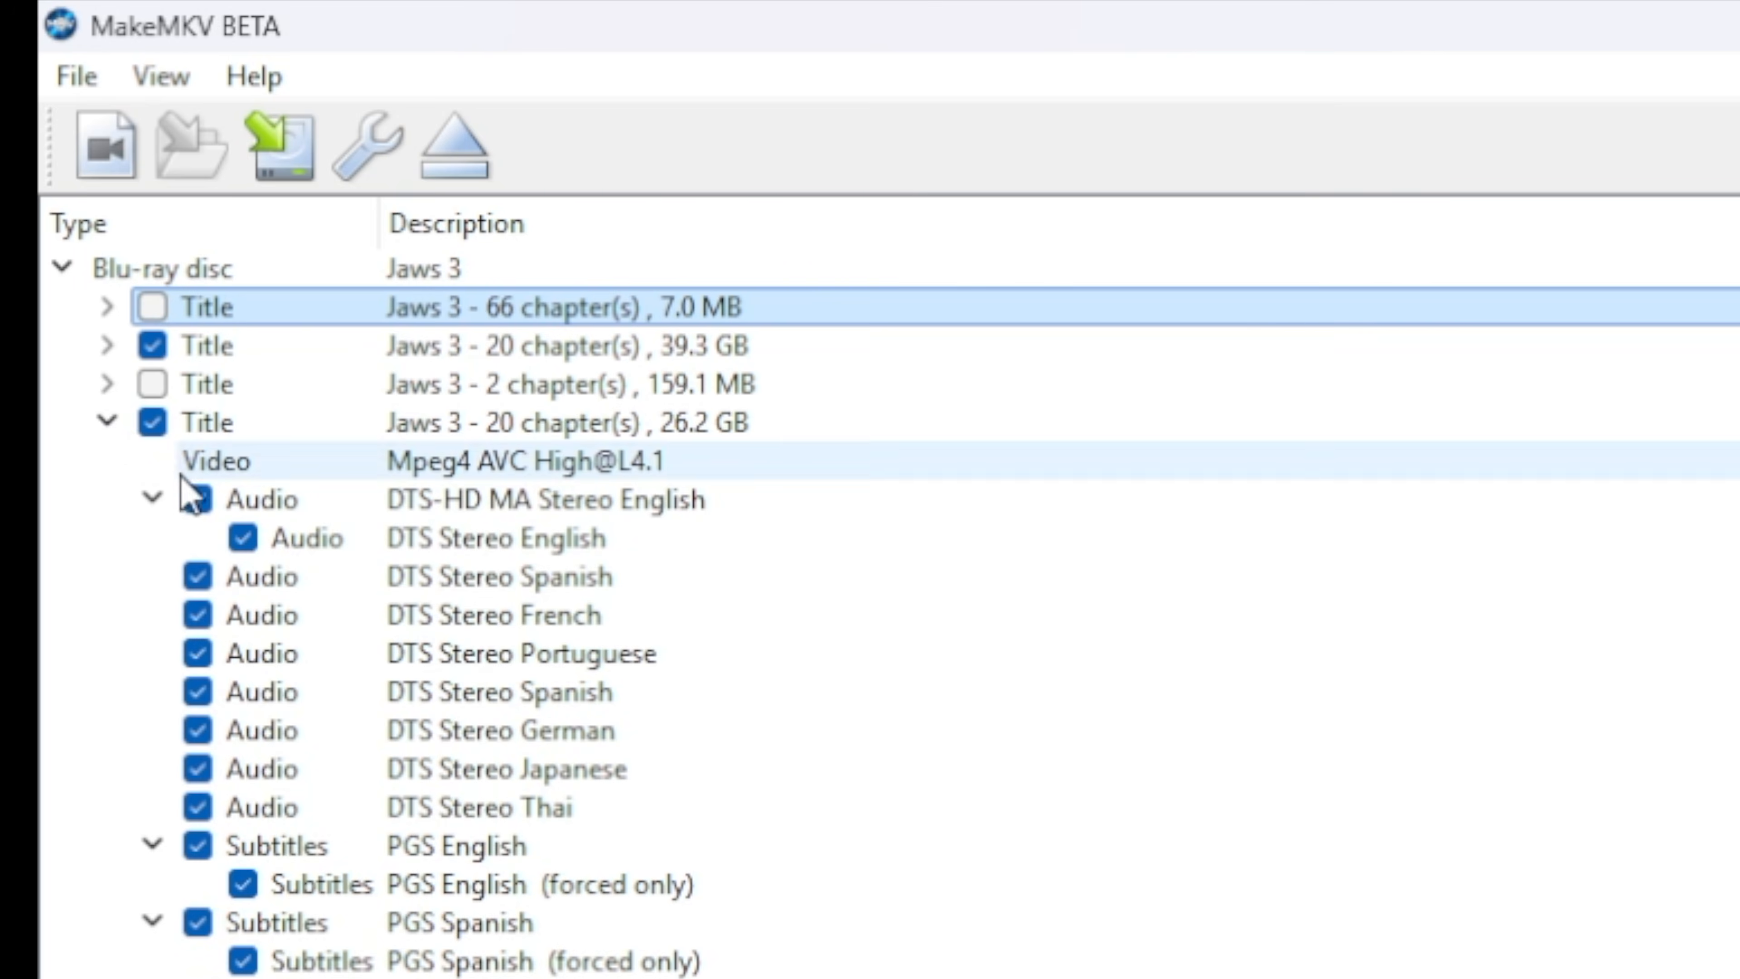
click(106, 346)
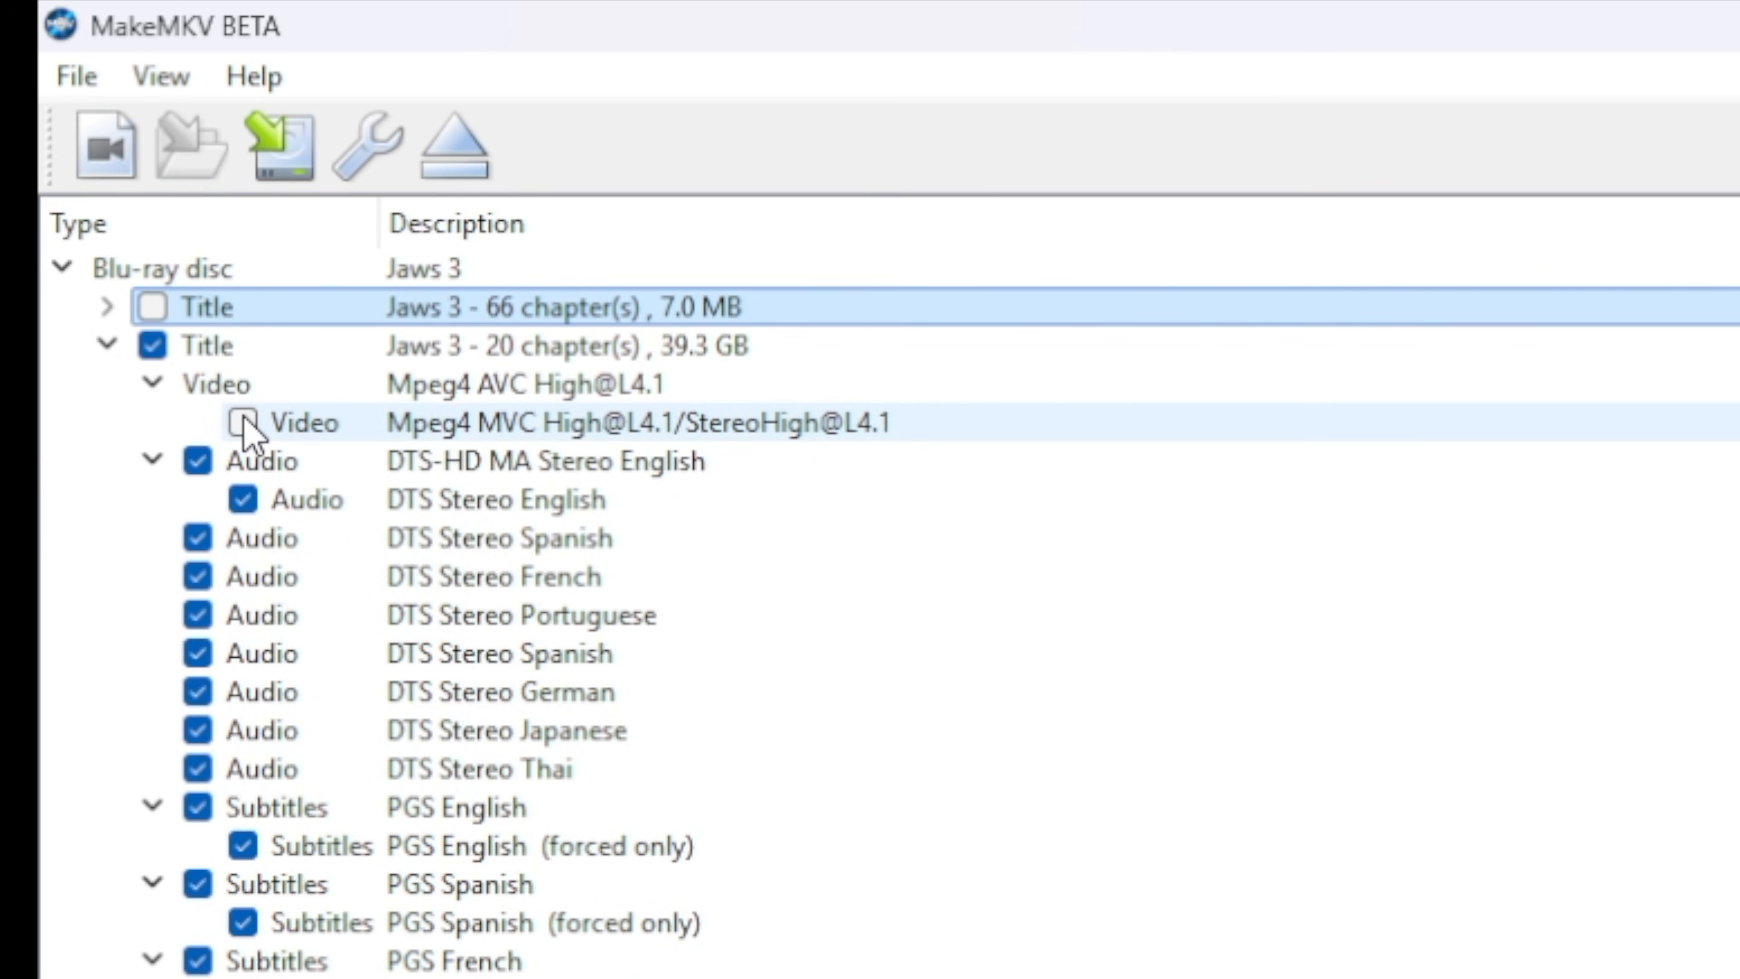
click(107, 346)
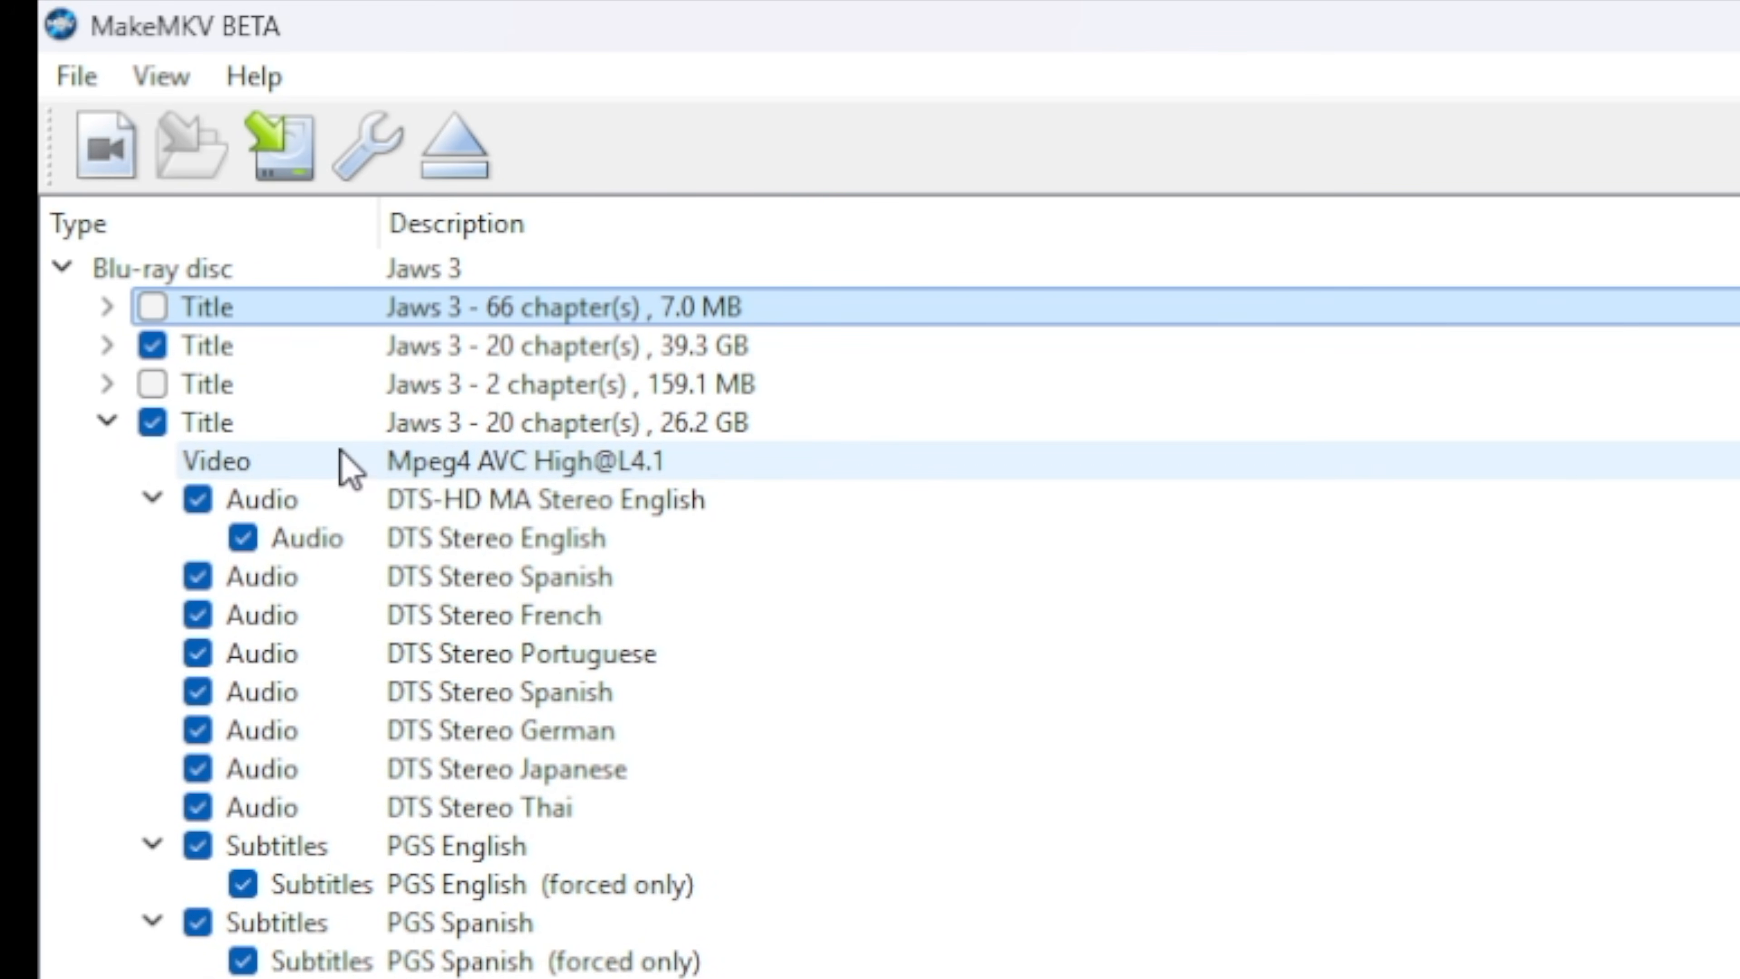
click(108, 427)
click(152, 422)
In the 39.3 GB title, include the Mpeg4 MVC video track and exclude all non-English audio tracks.
click(105, 347)
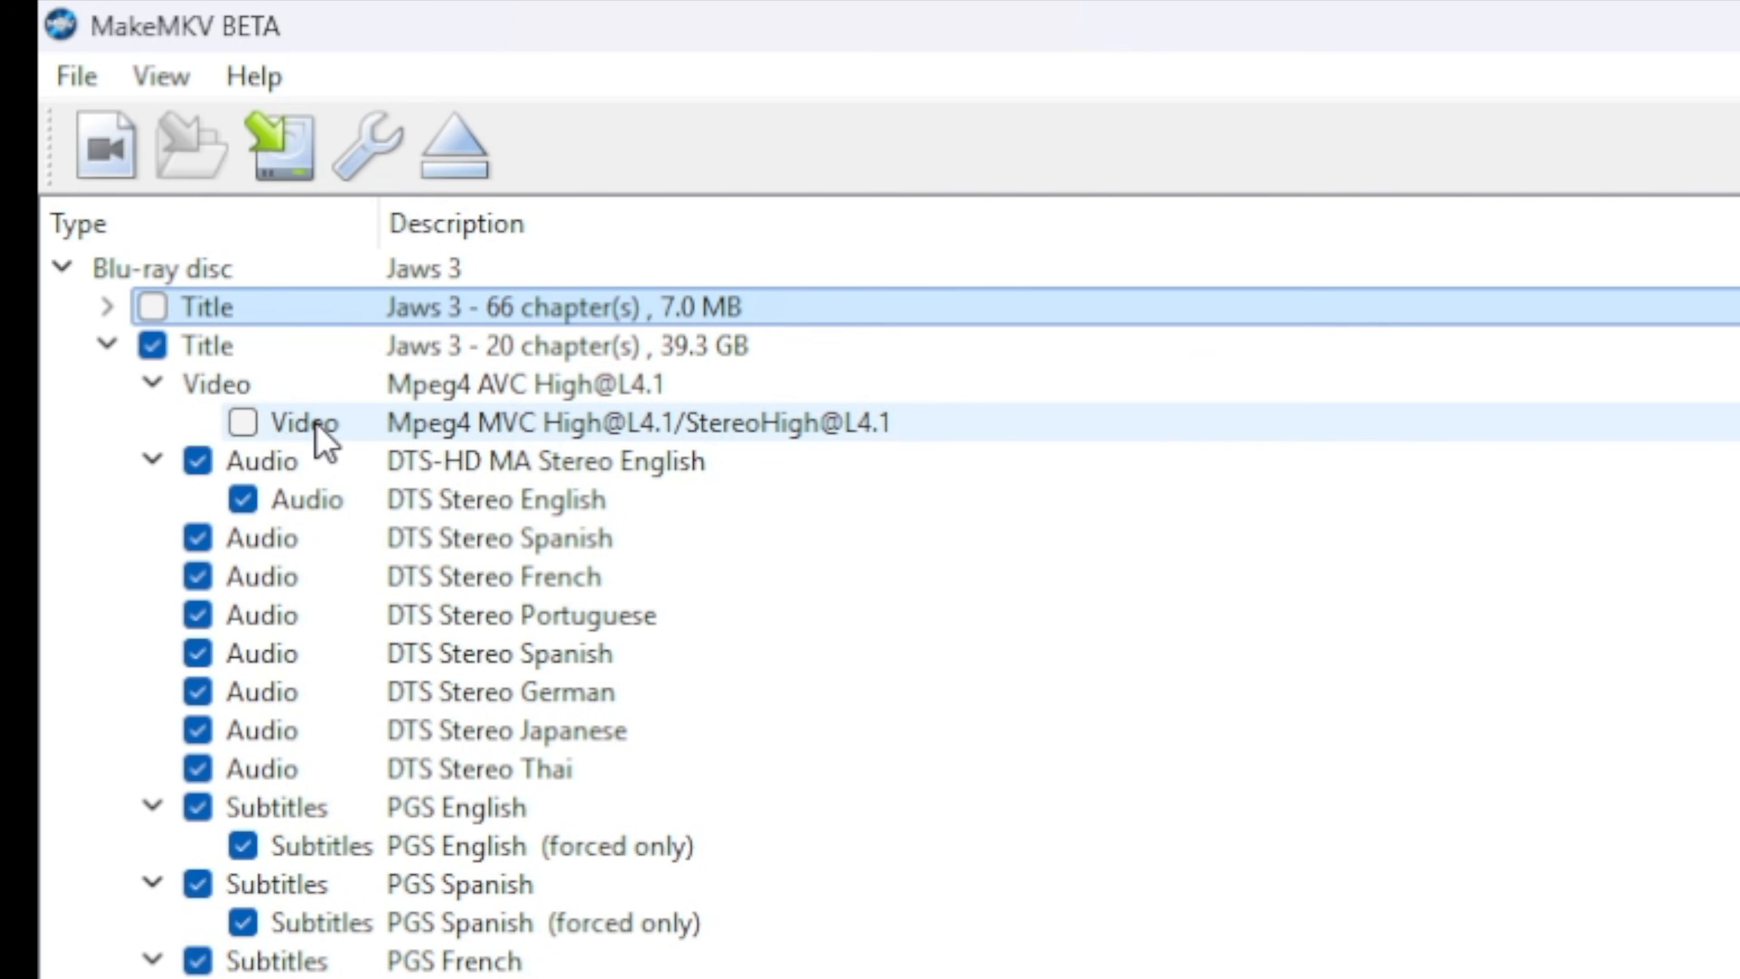
click(252, 428)
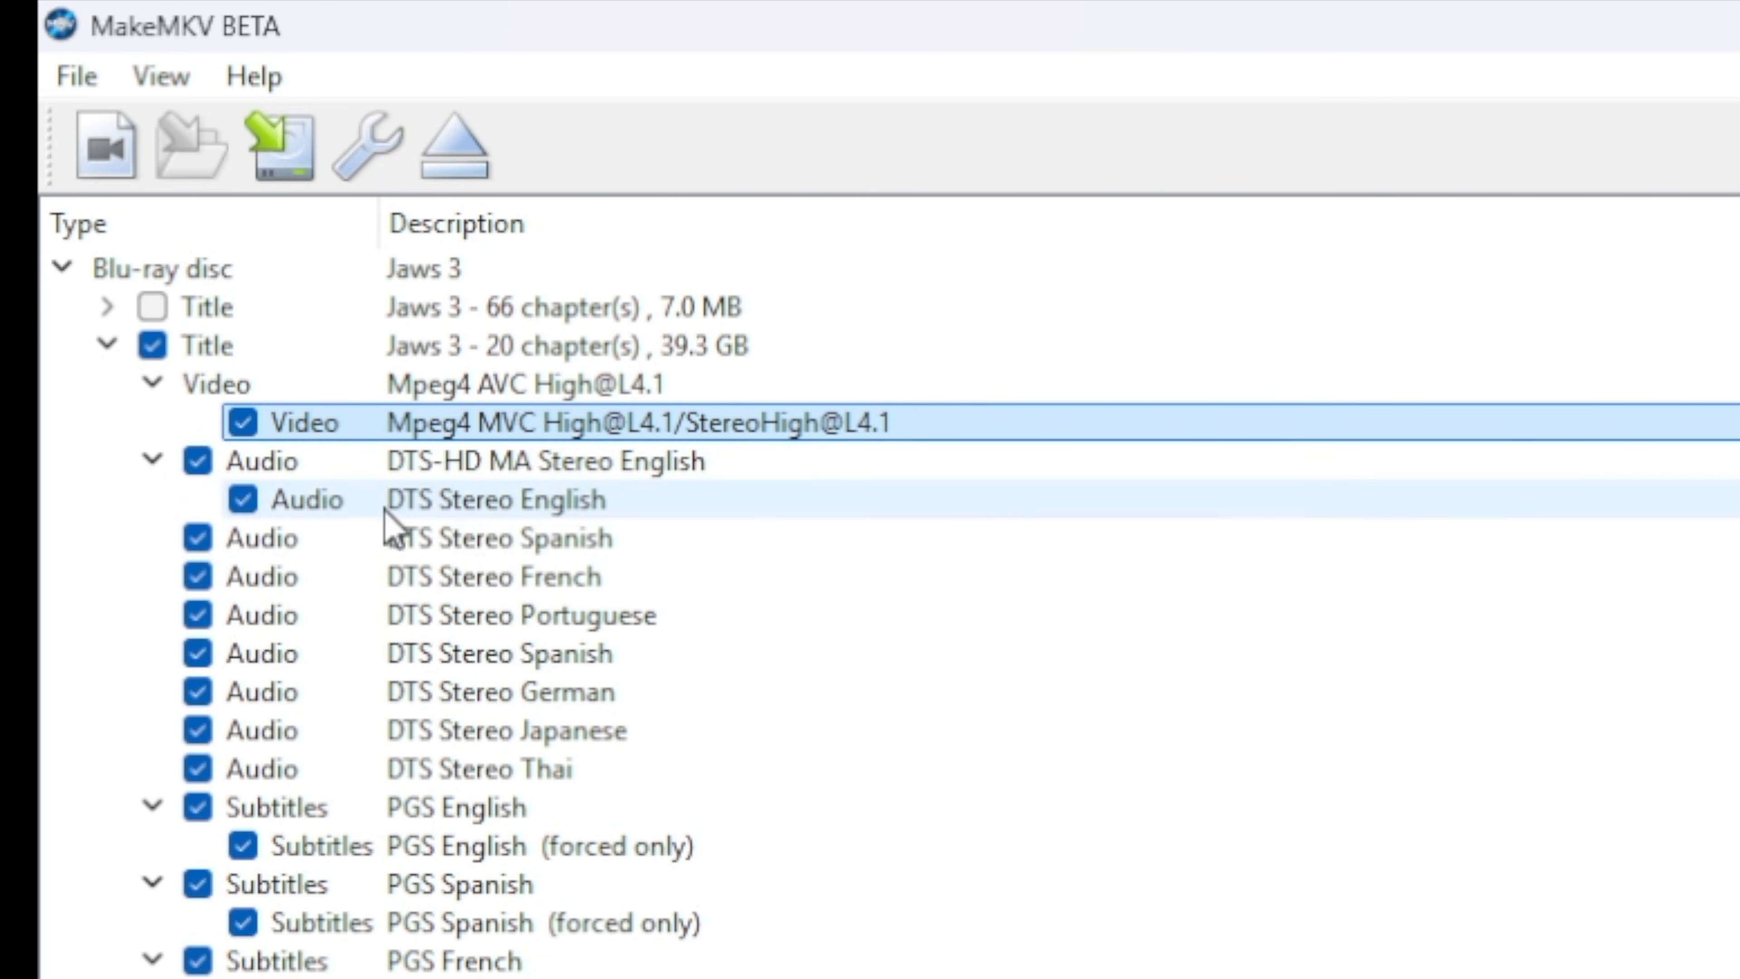
click(197, 537)
click(197, 576)
click(198, 615)
click(197, 653)
click(198, 693)
click(197, 730)
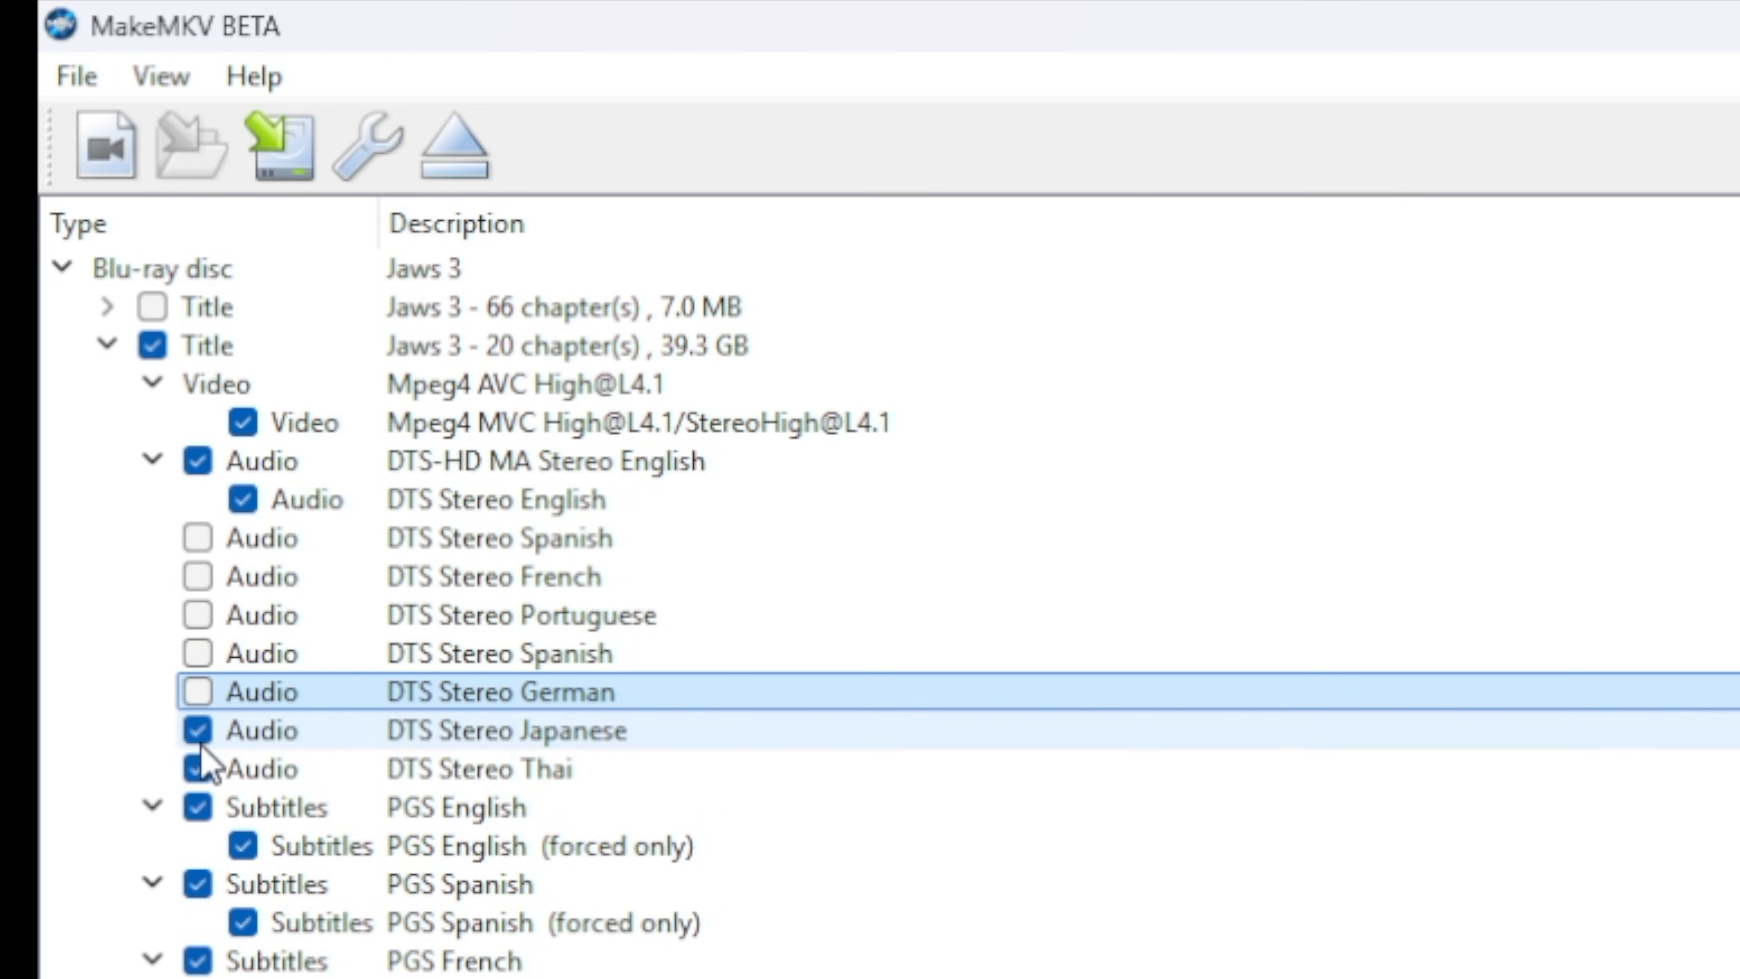
click(197, 769)
Exclude every PGS subtitle track of the 39.3 GB title, including the forced-only ones.
click(197, 807)
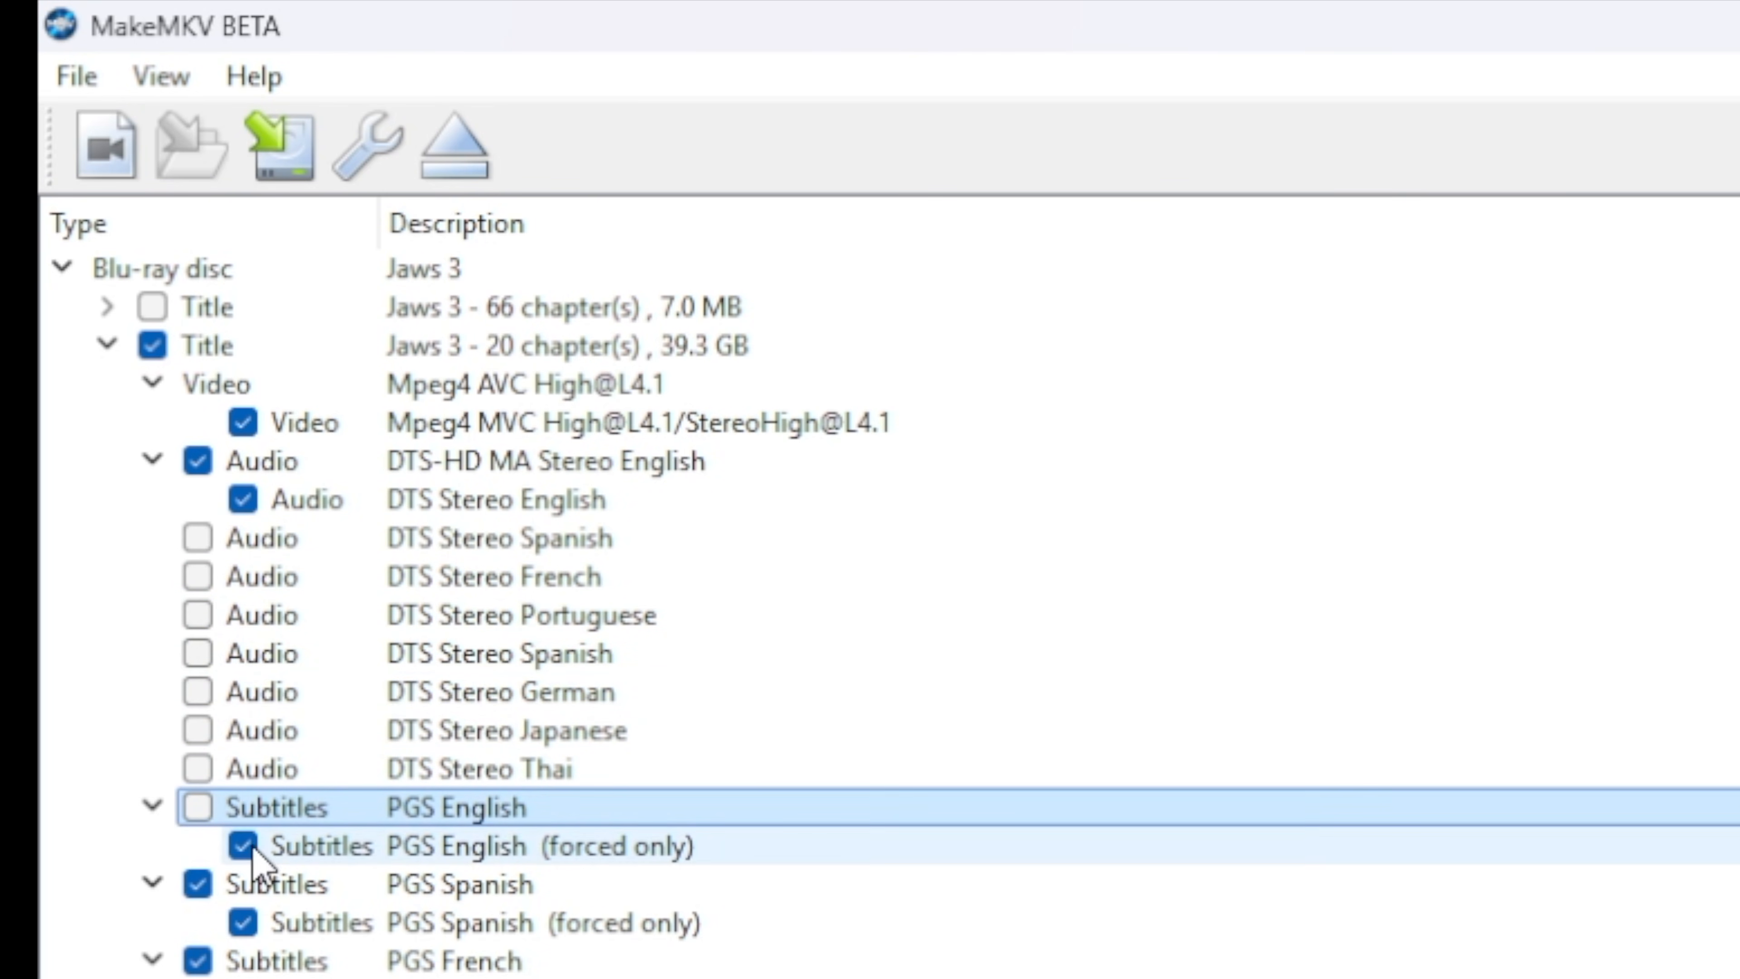
click(197, 884)
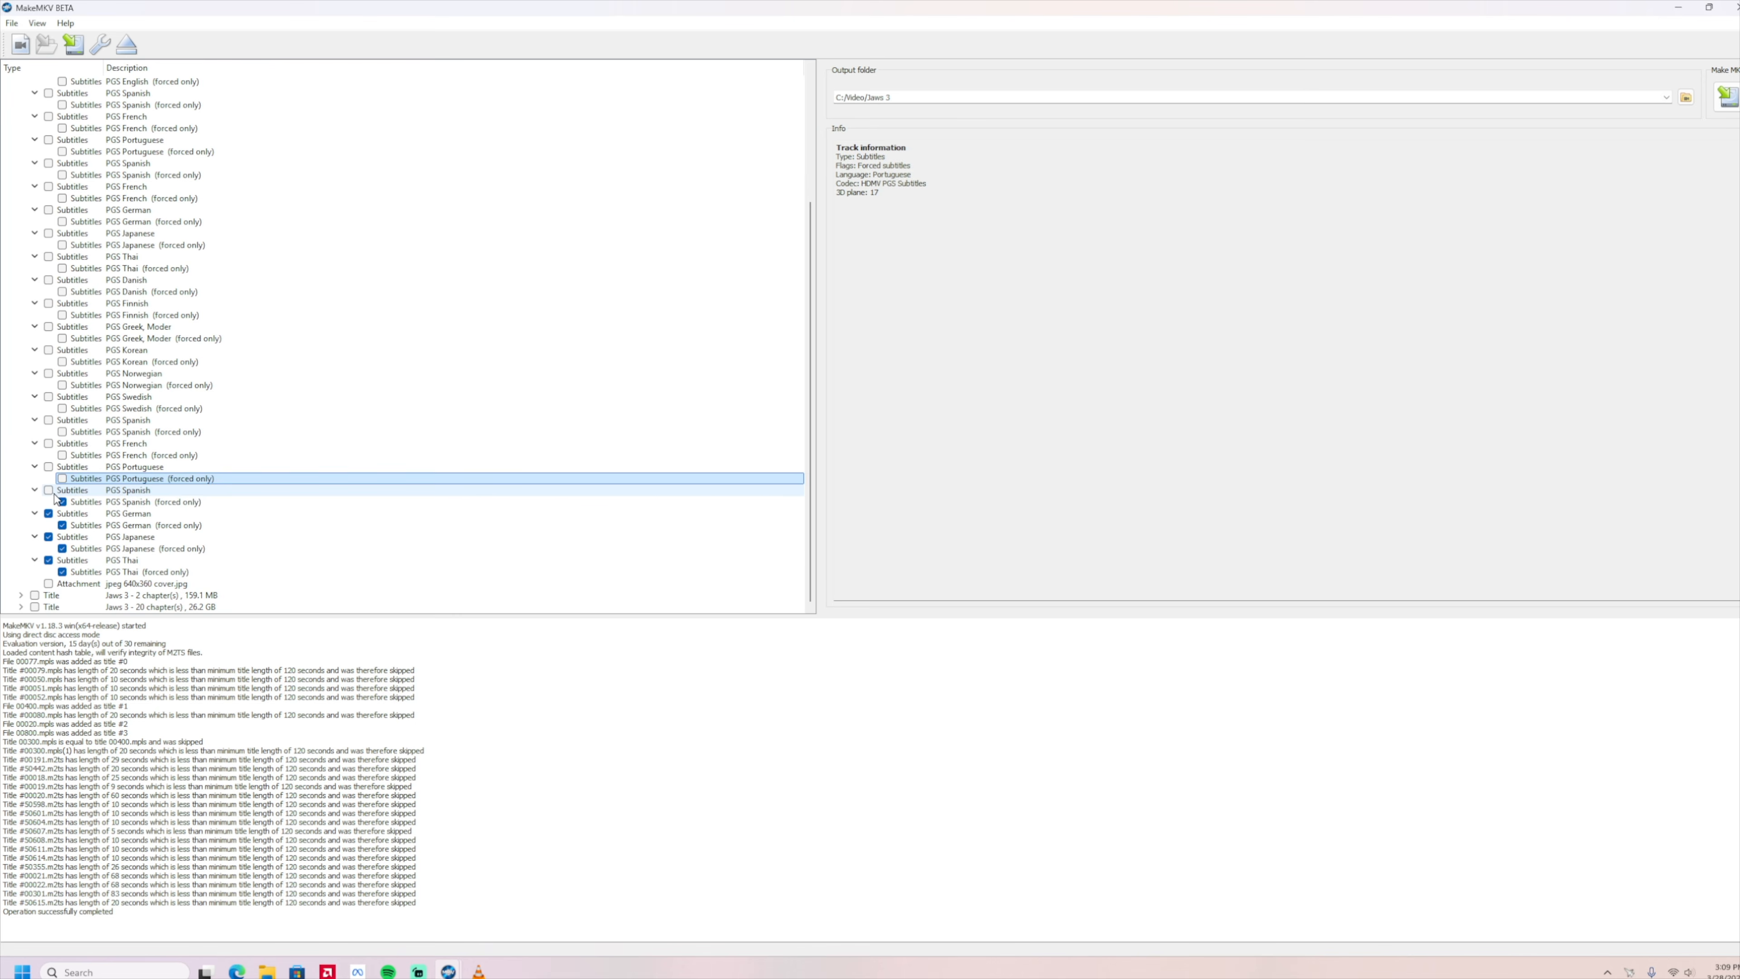
click(62, 502)
click(48, 513)
click(62, 526)
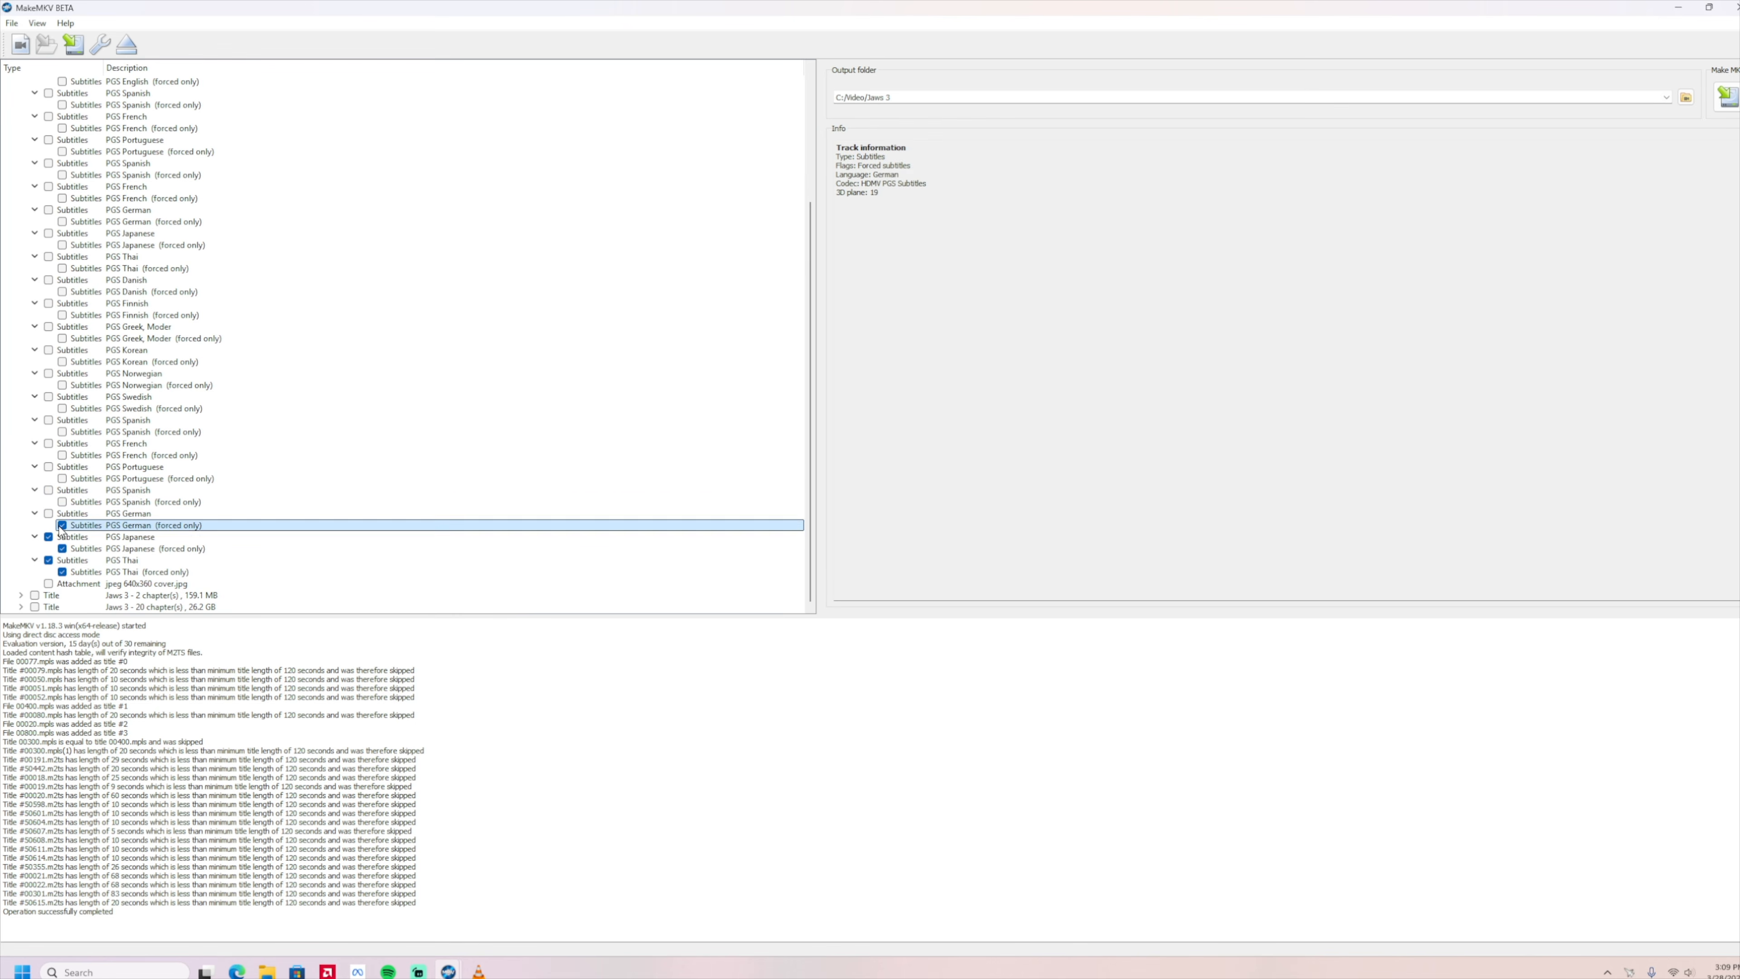
click(48, 537)
click(61, 549)
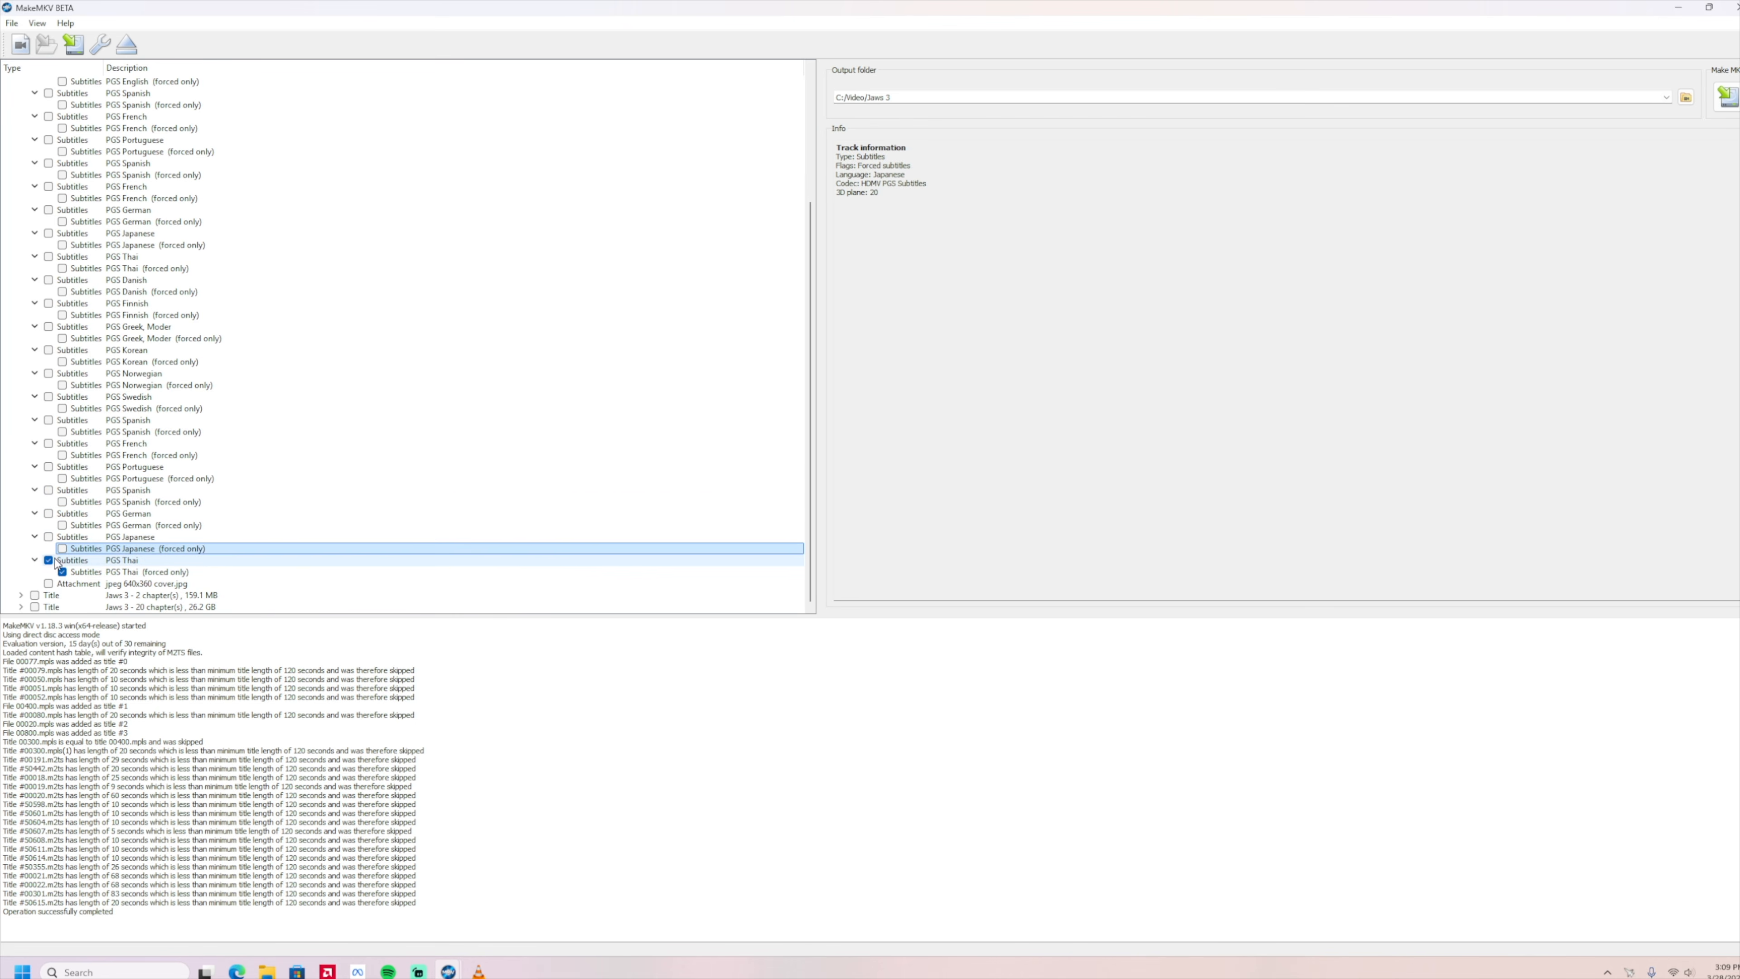
click(48, 560)
click(62, 572)
Include the cover.jpg attachment and save the selected title to C:/Video/Jaws 3, creating the folder.
click(48, 584)
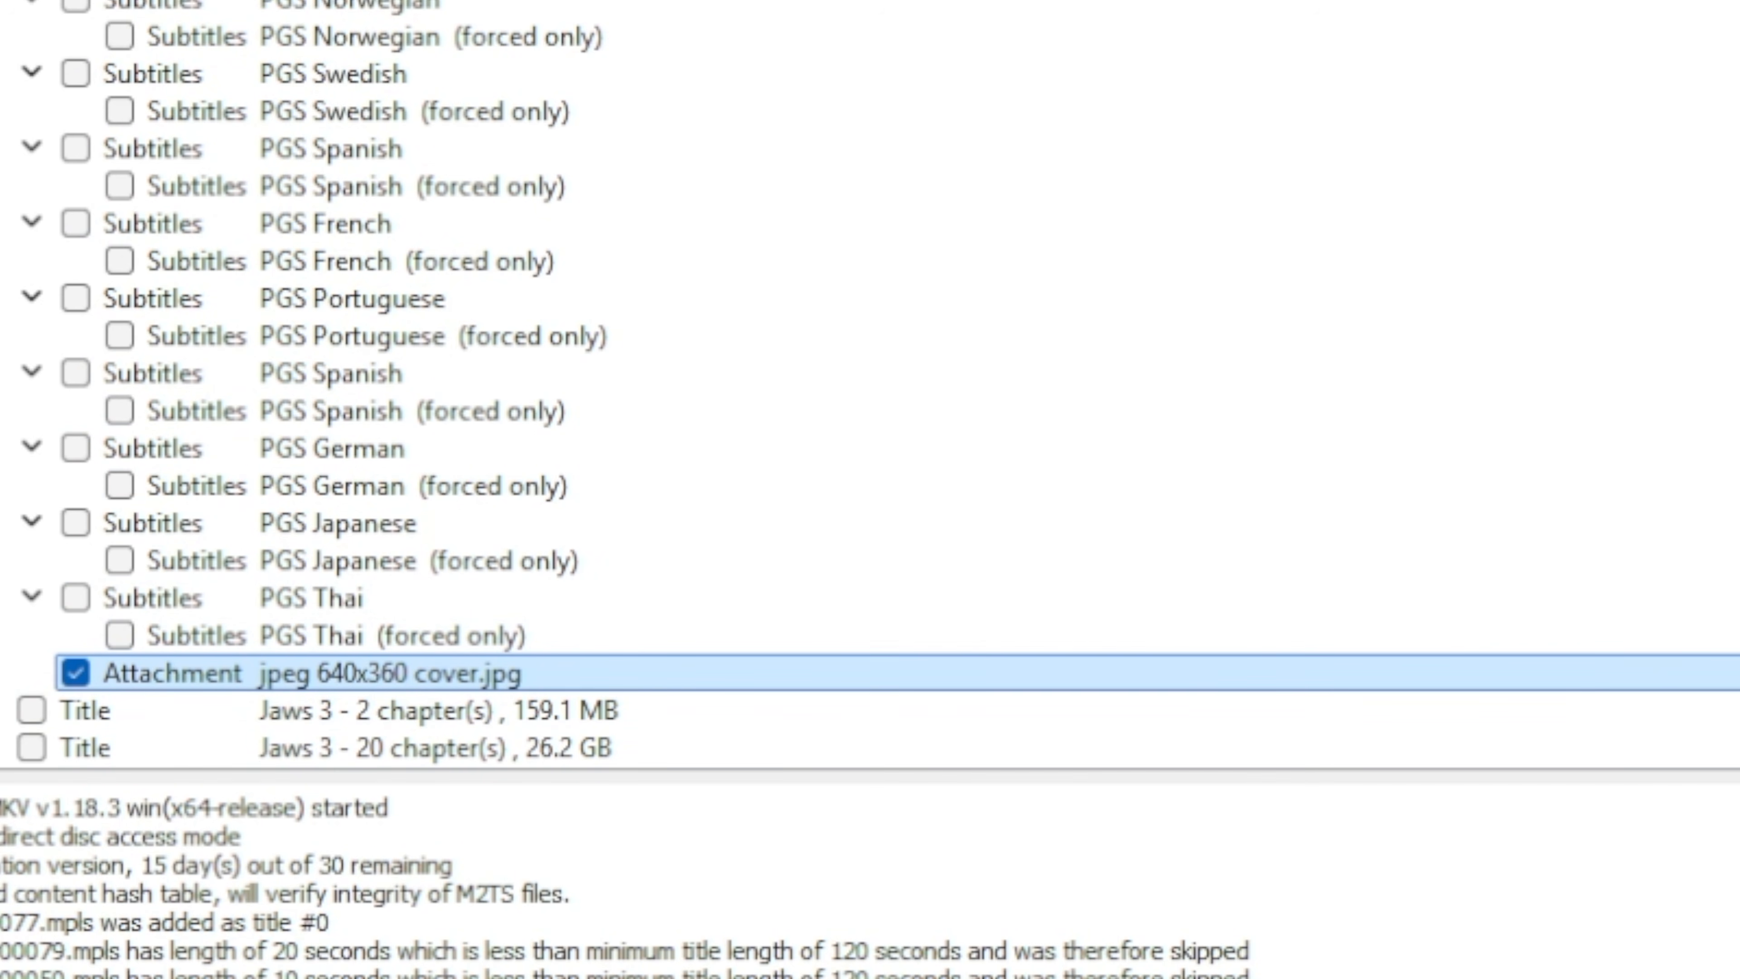
click(1728, 97)
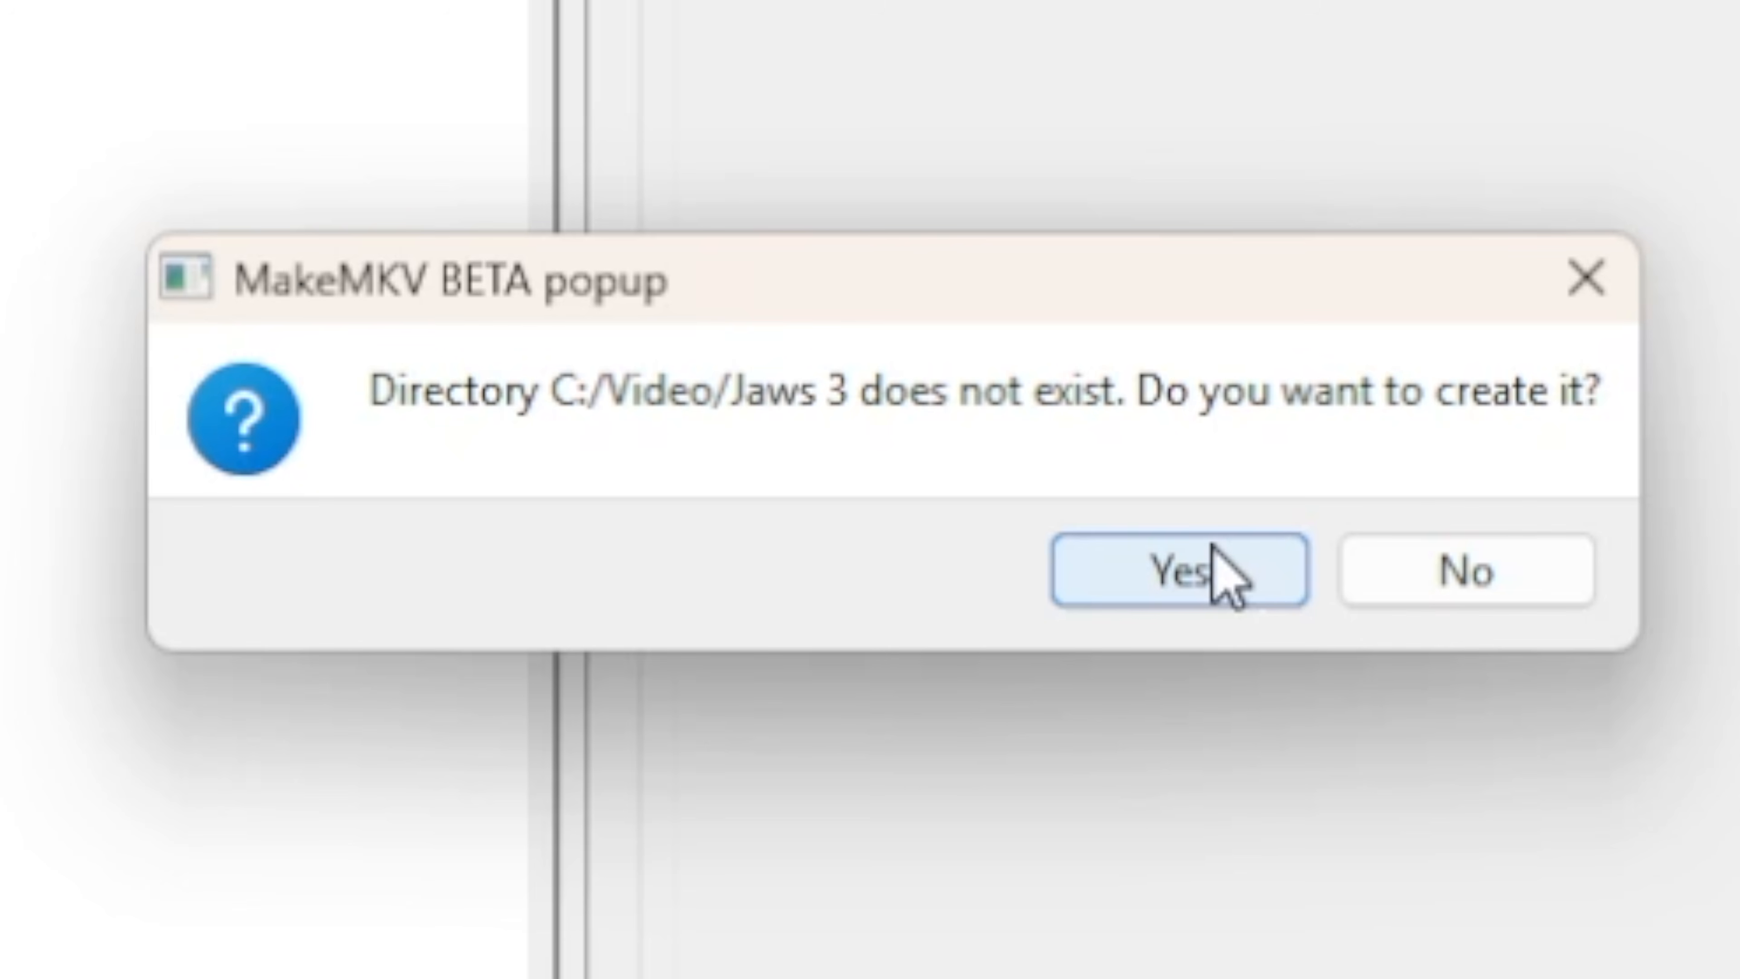
click(1213, 549)
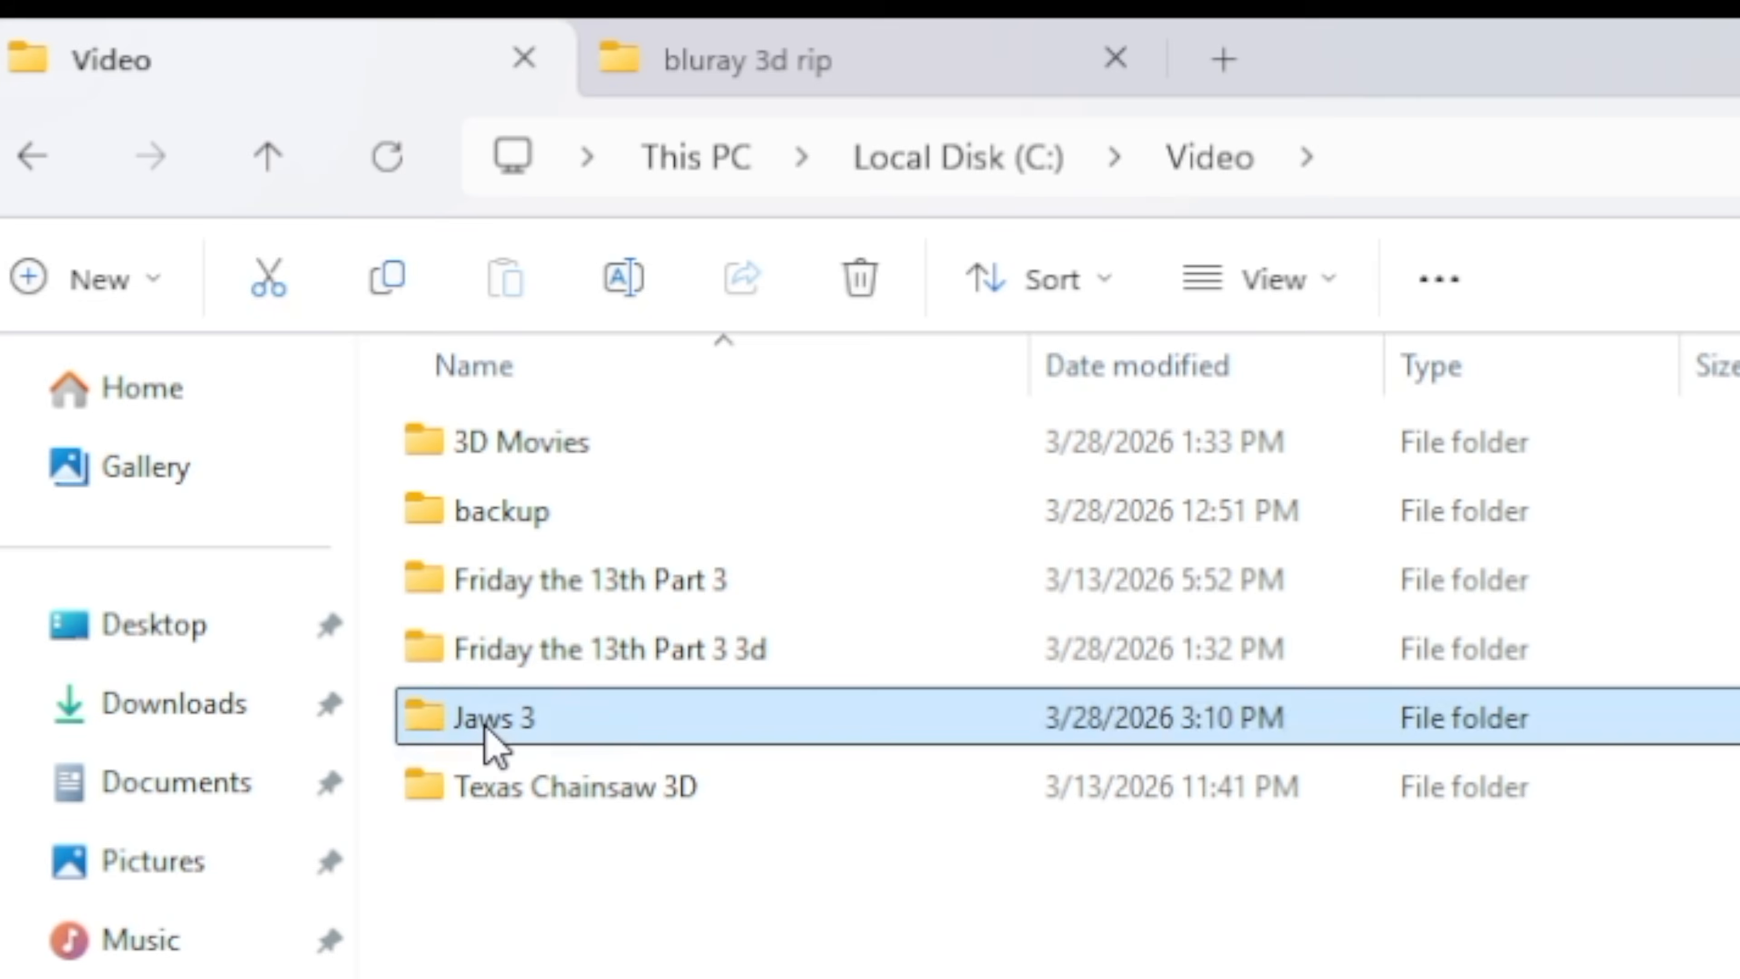
Launch BD3D2MK3D in a maximized window and switch its input mode to 3D MKV.
double_click(493, 738)
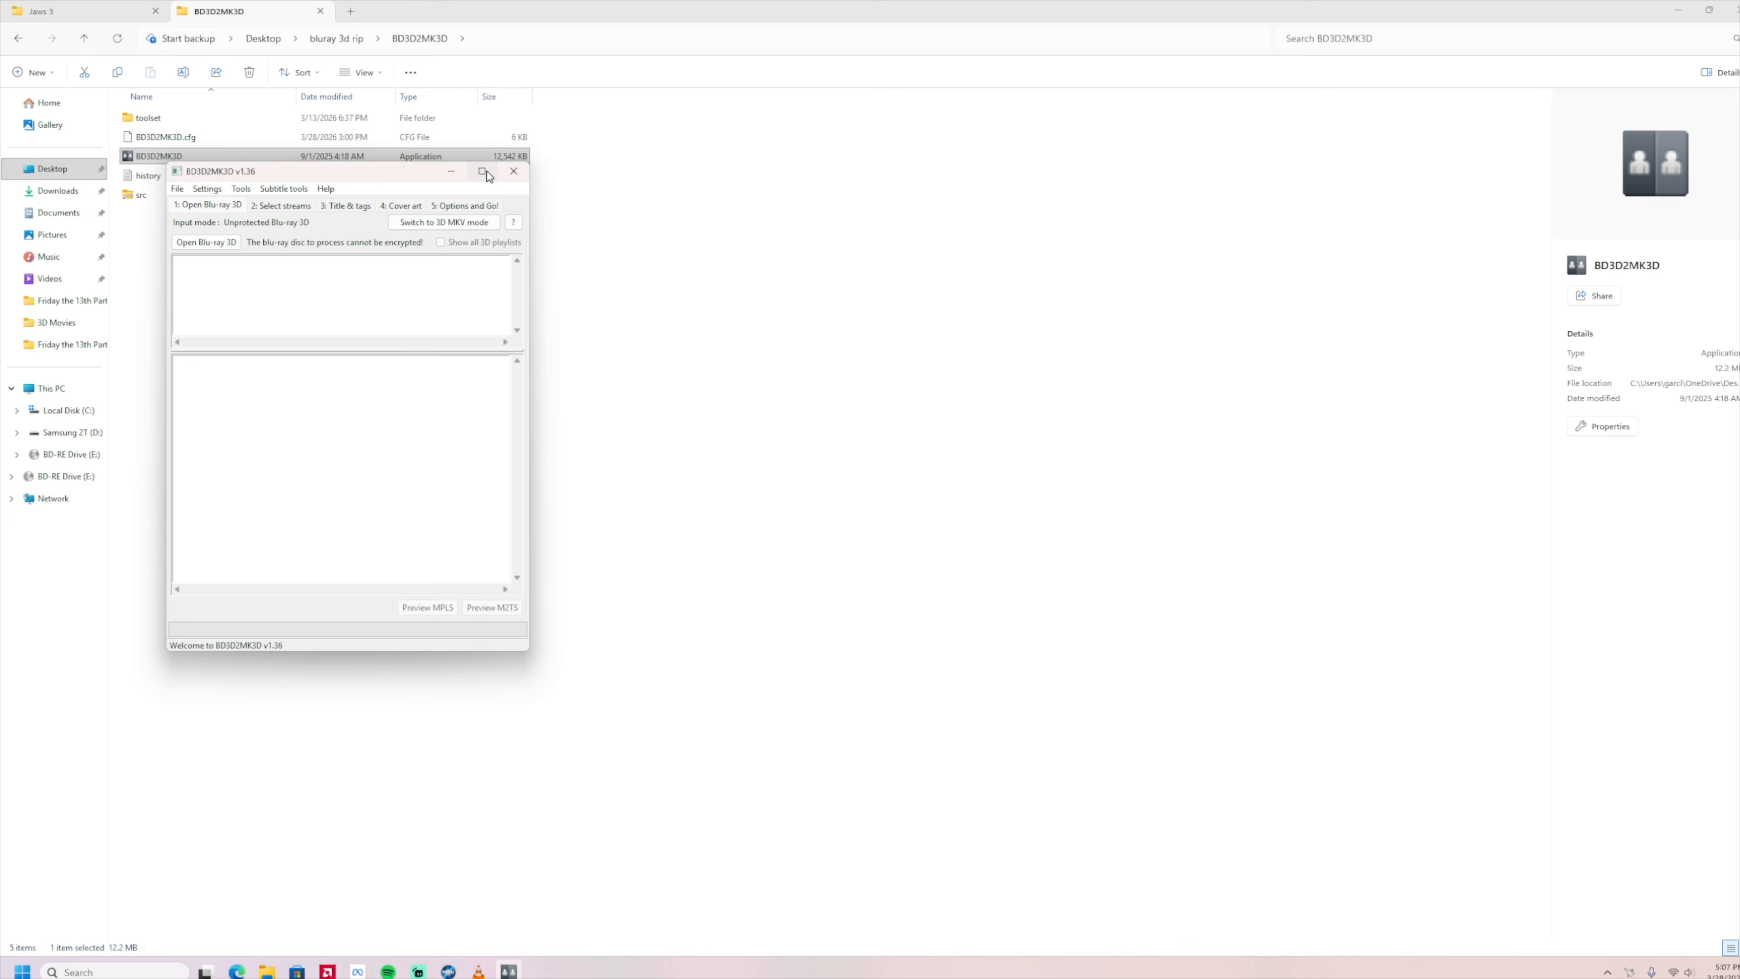
click(486, 170)
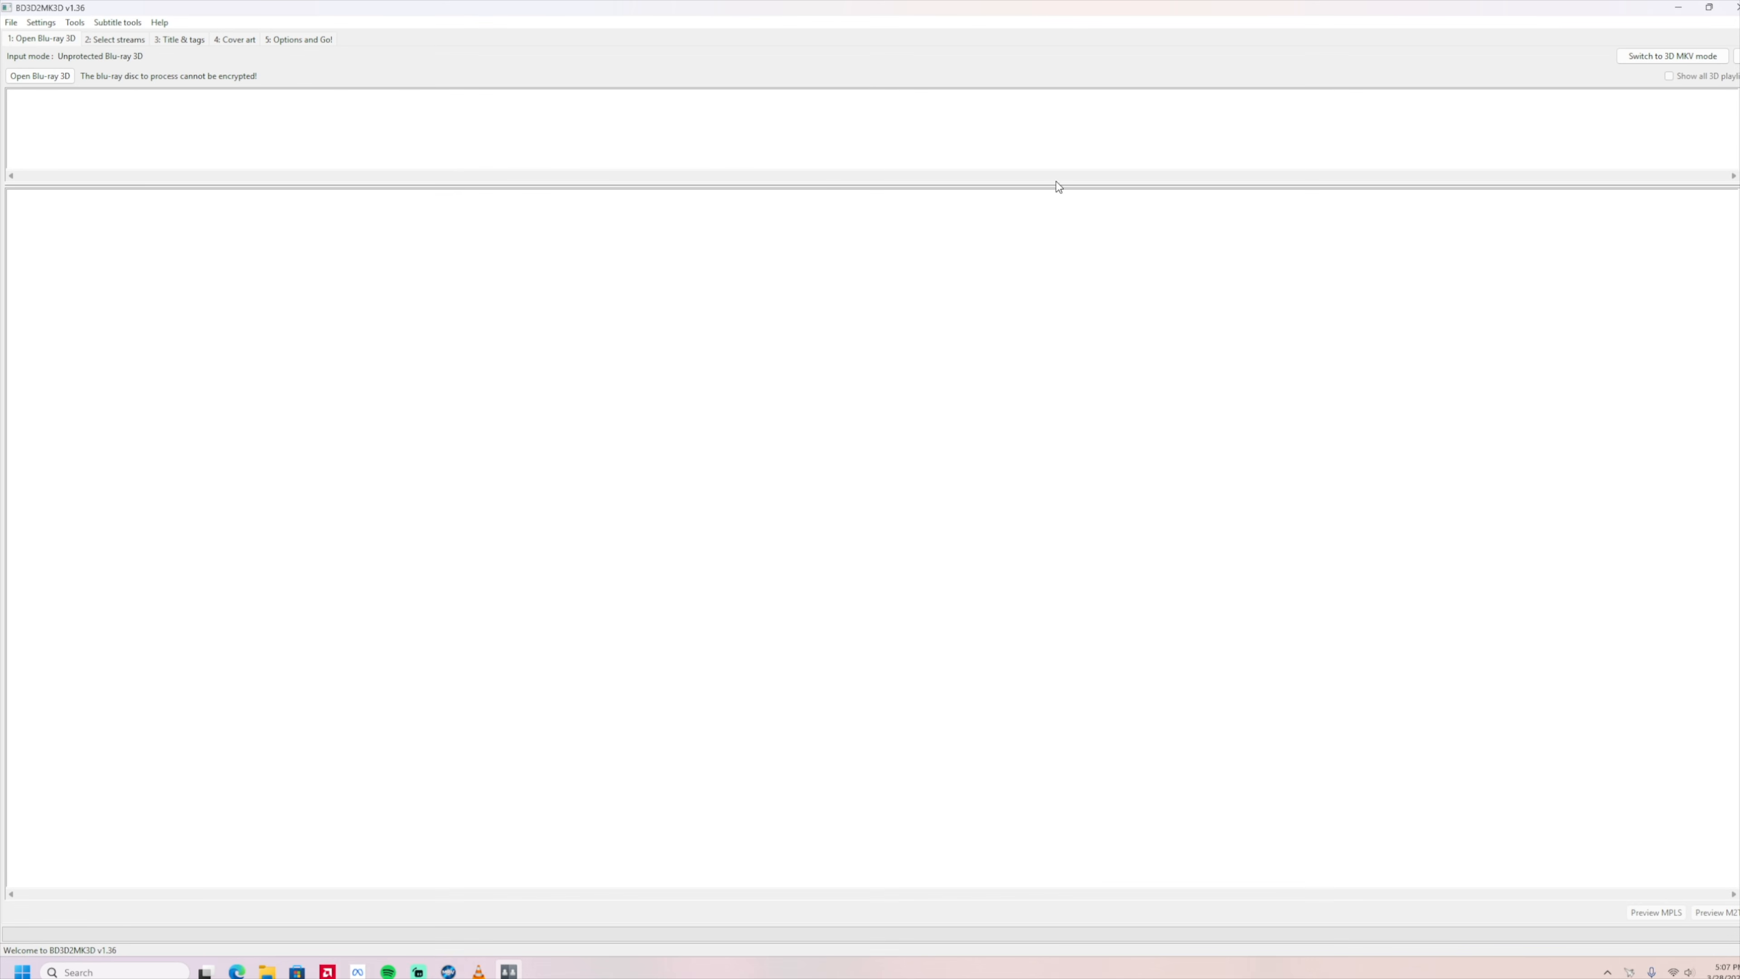
click(1636, 58)
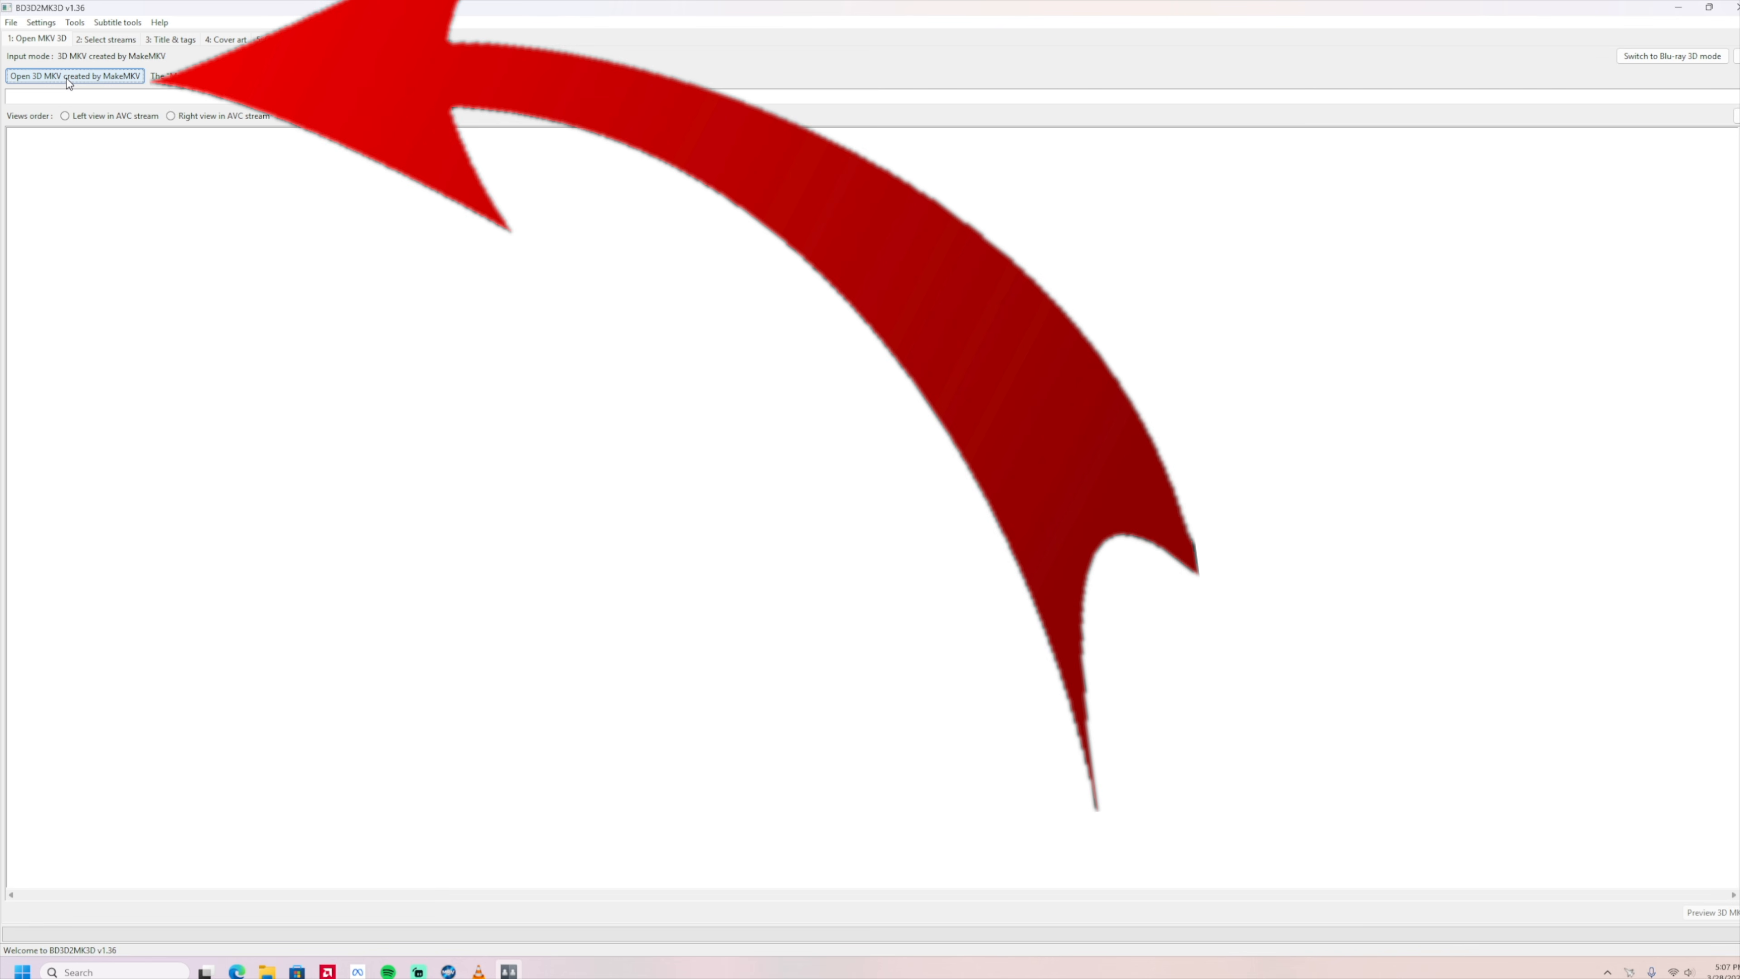
Open the MakeMKV-created file Jaws 3_t01 from the Video/Jaws 3 folder.
click(68, 76)
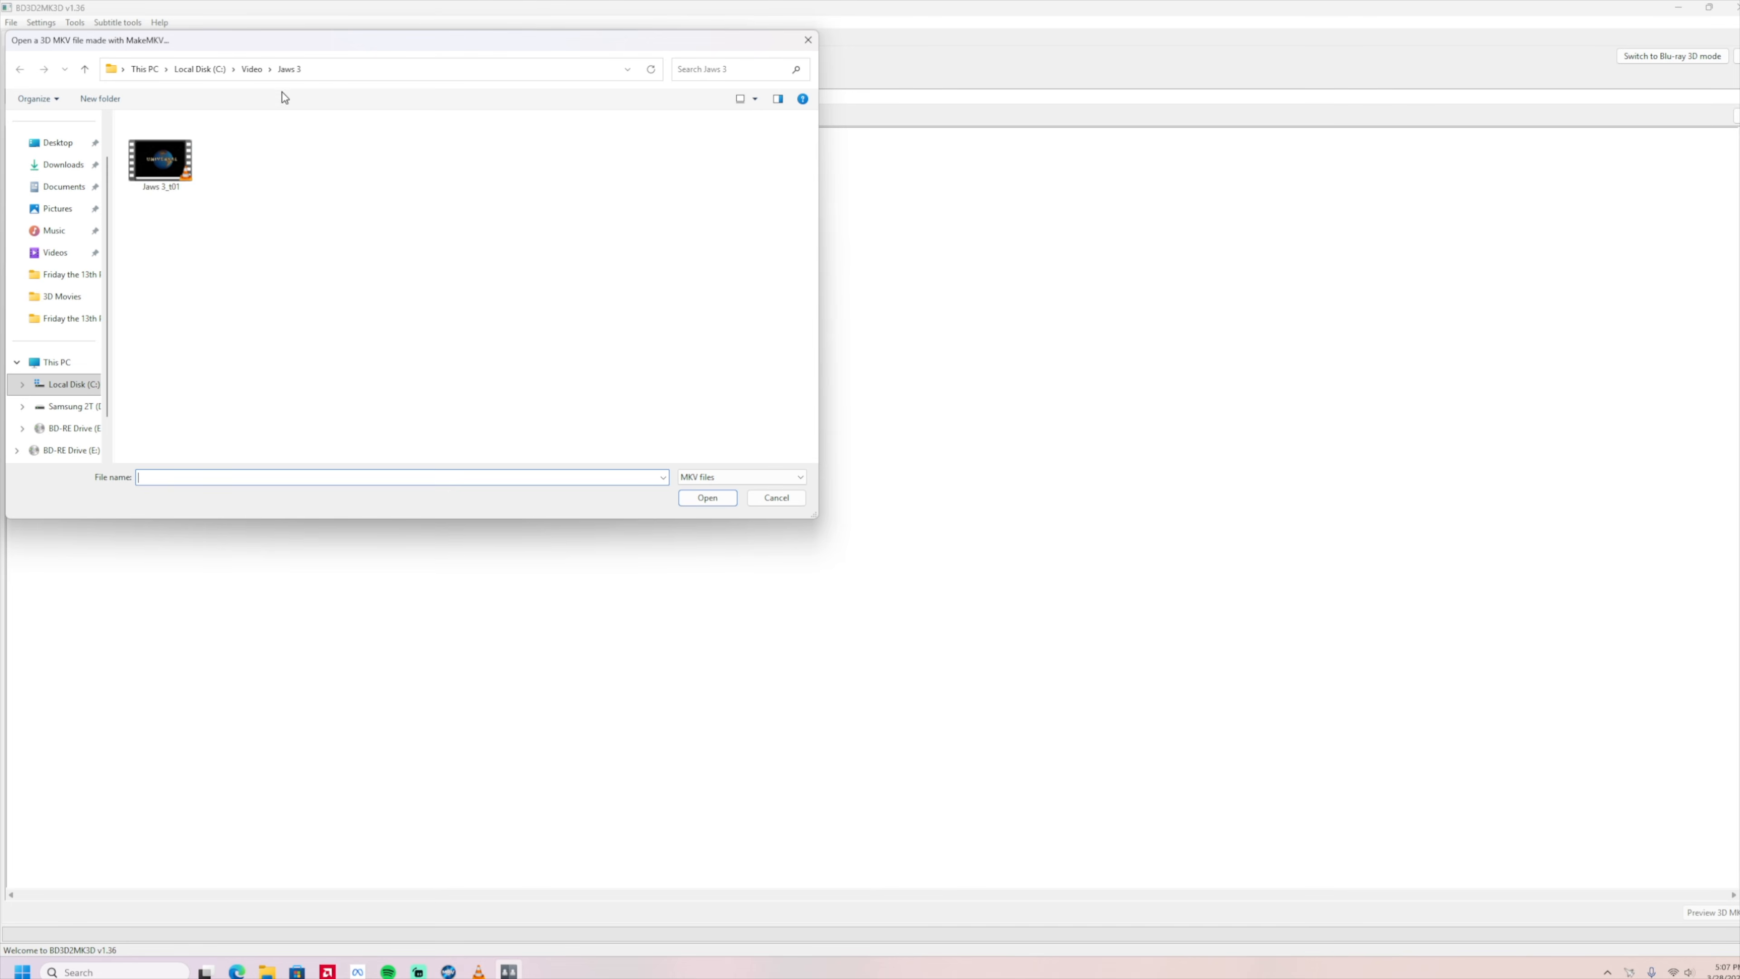
click(155, 171)
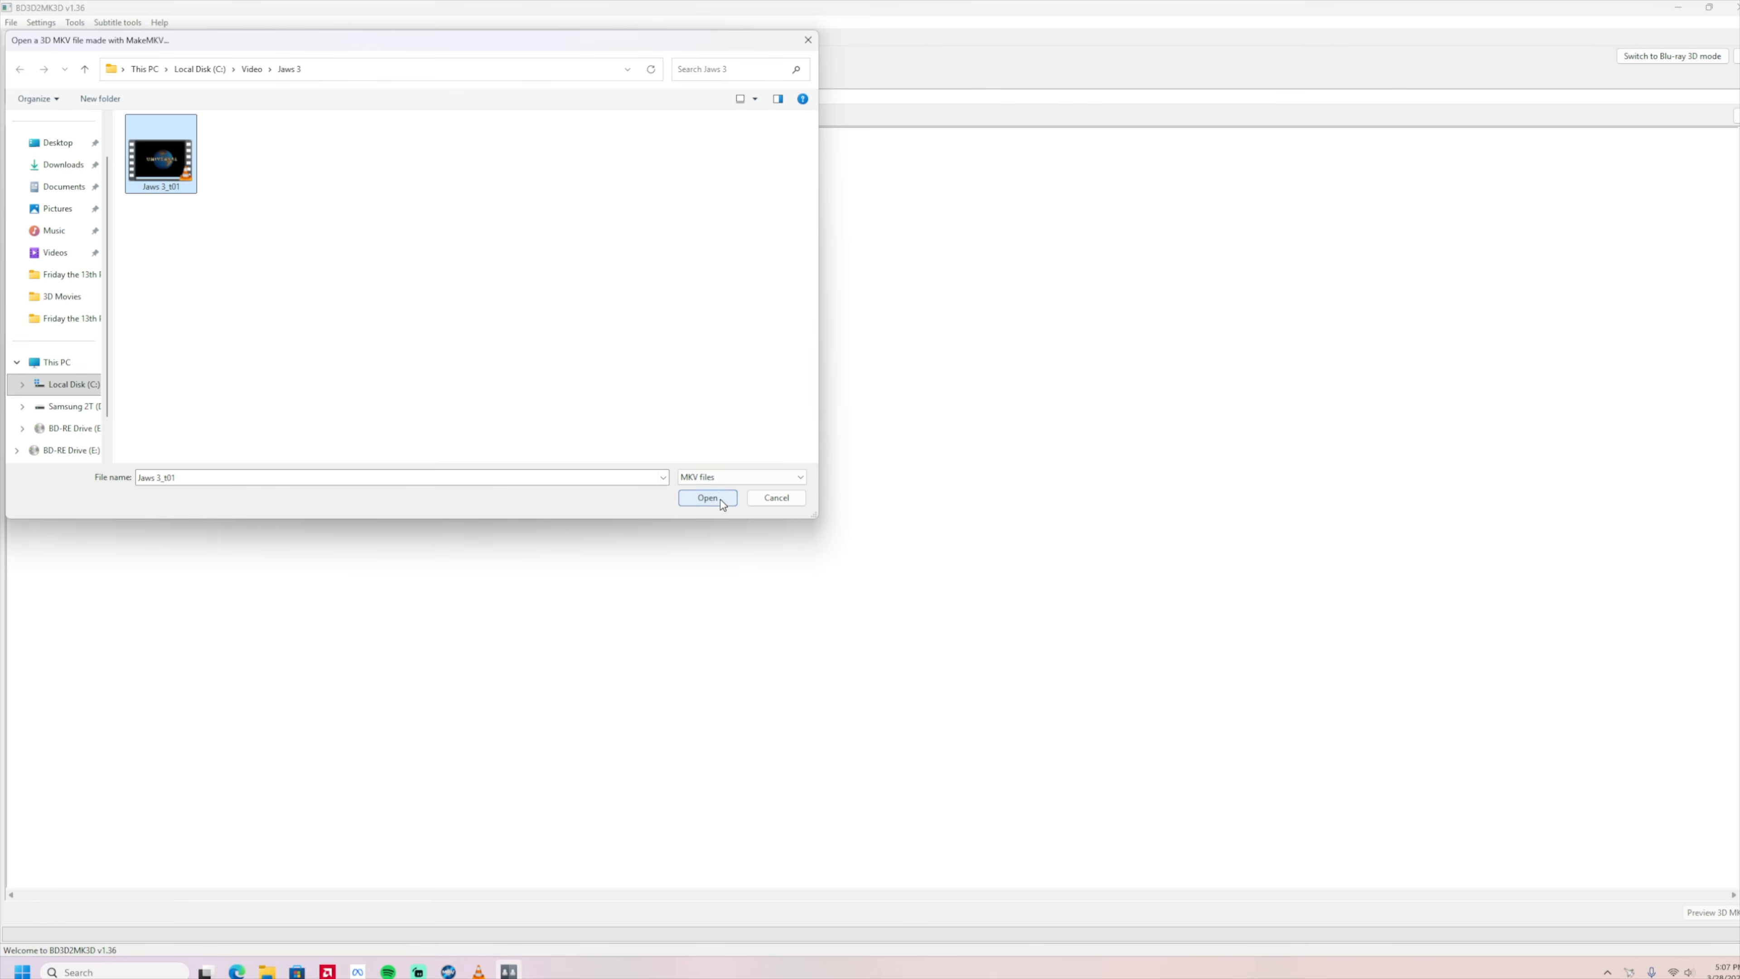
click(721, 499)
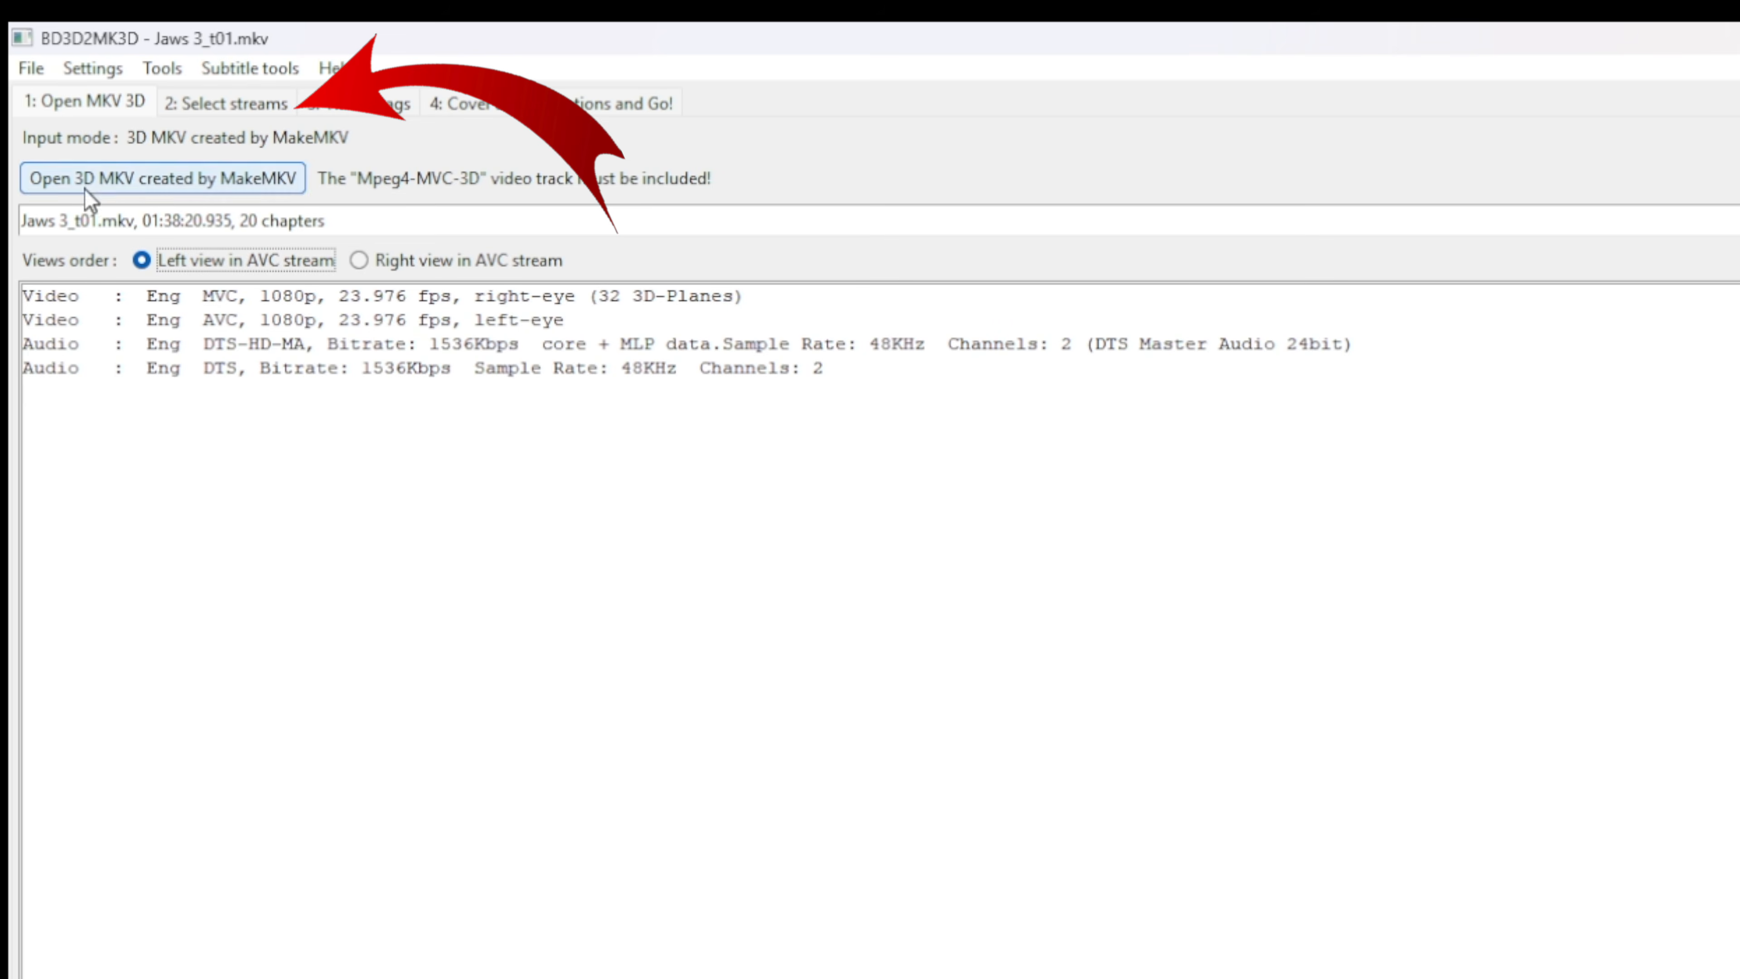
Review the audio streams to include, and set the movie title to Jaws3D.
click(216, 98)
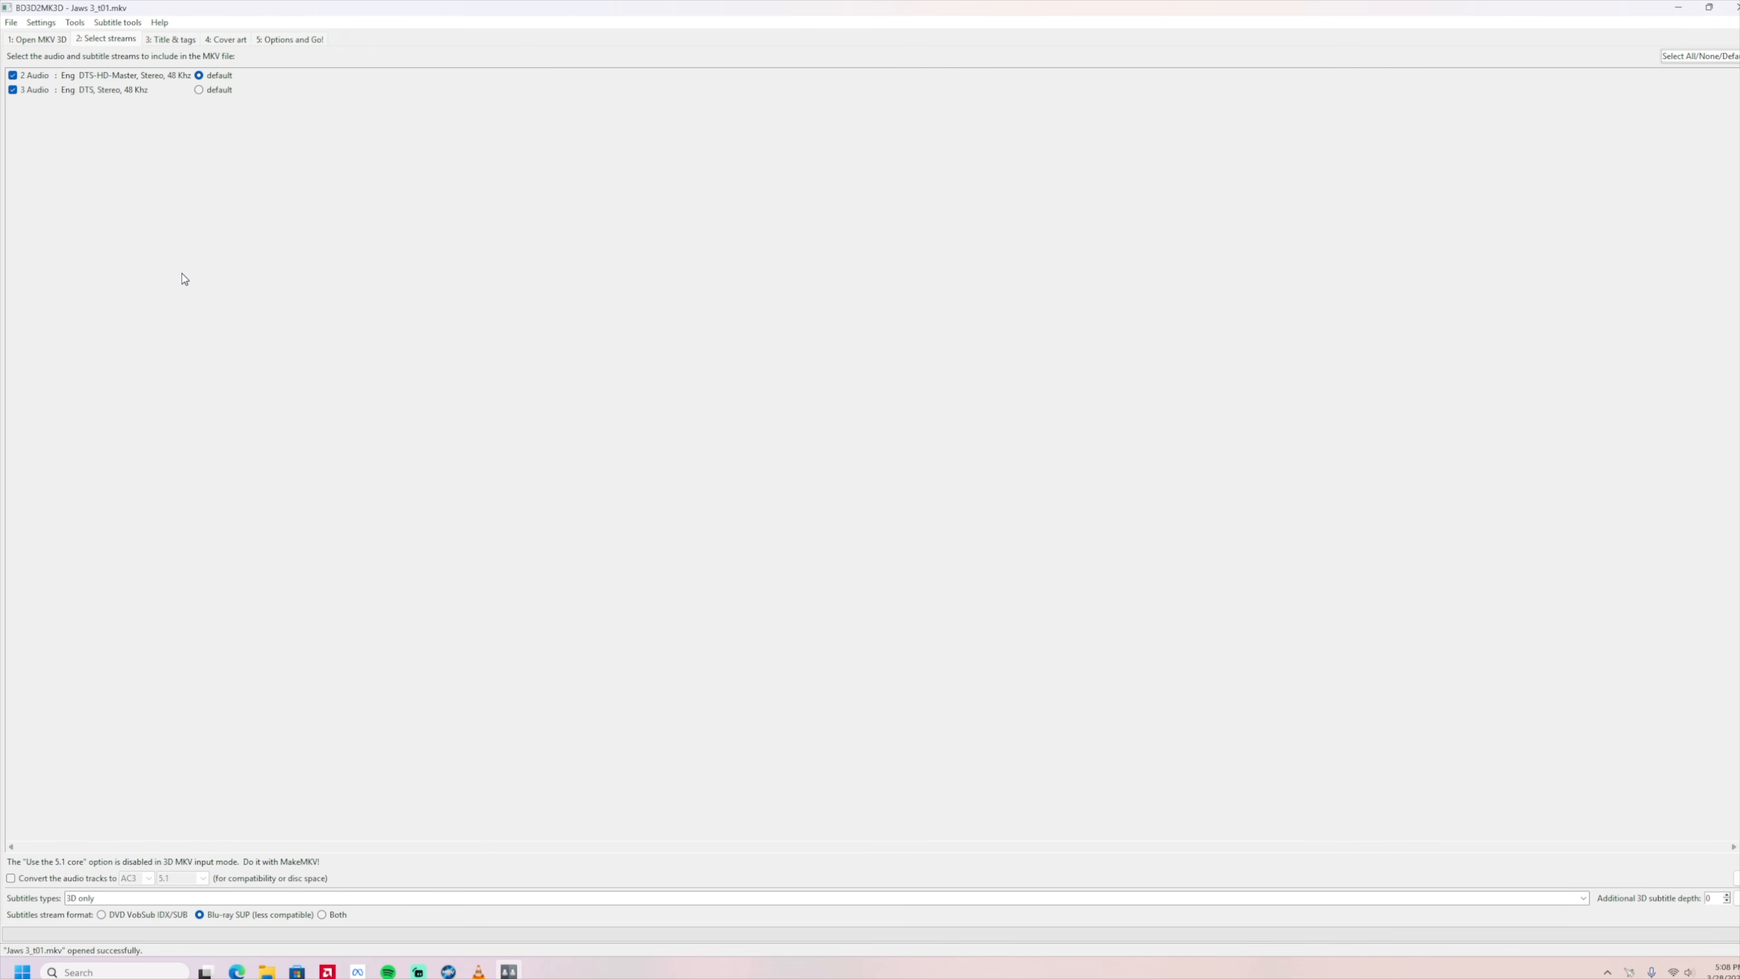
click(168, 41)
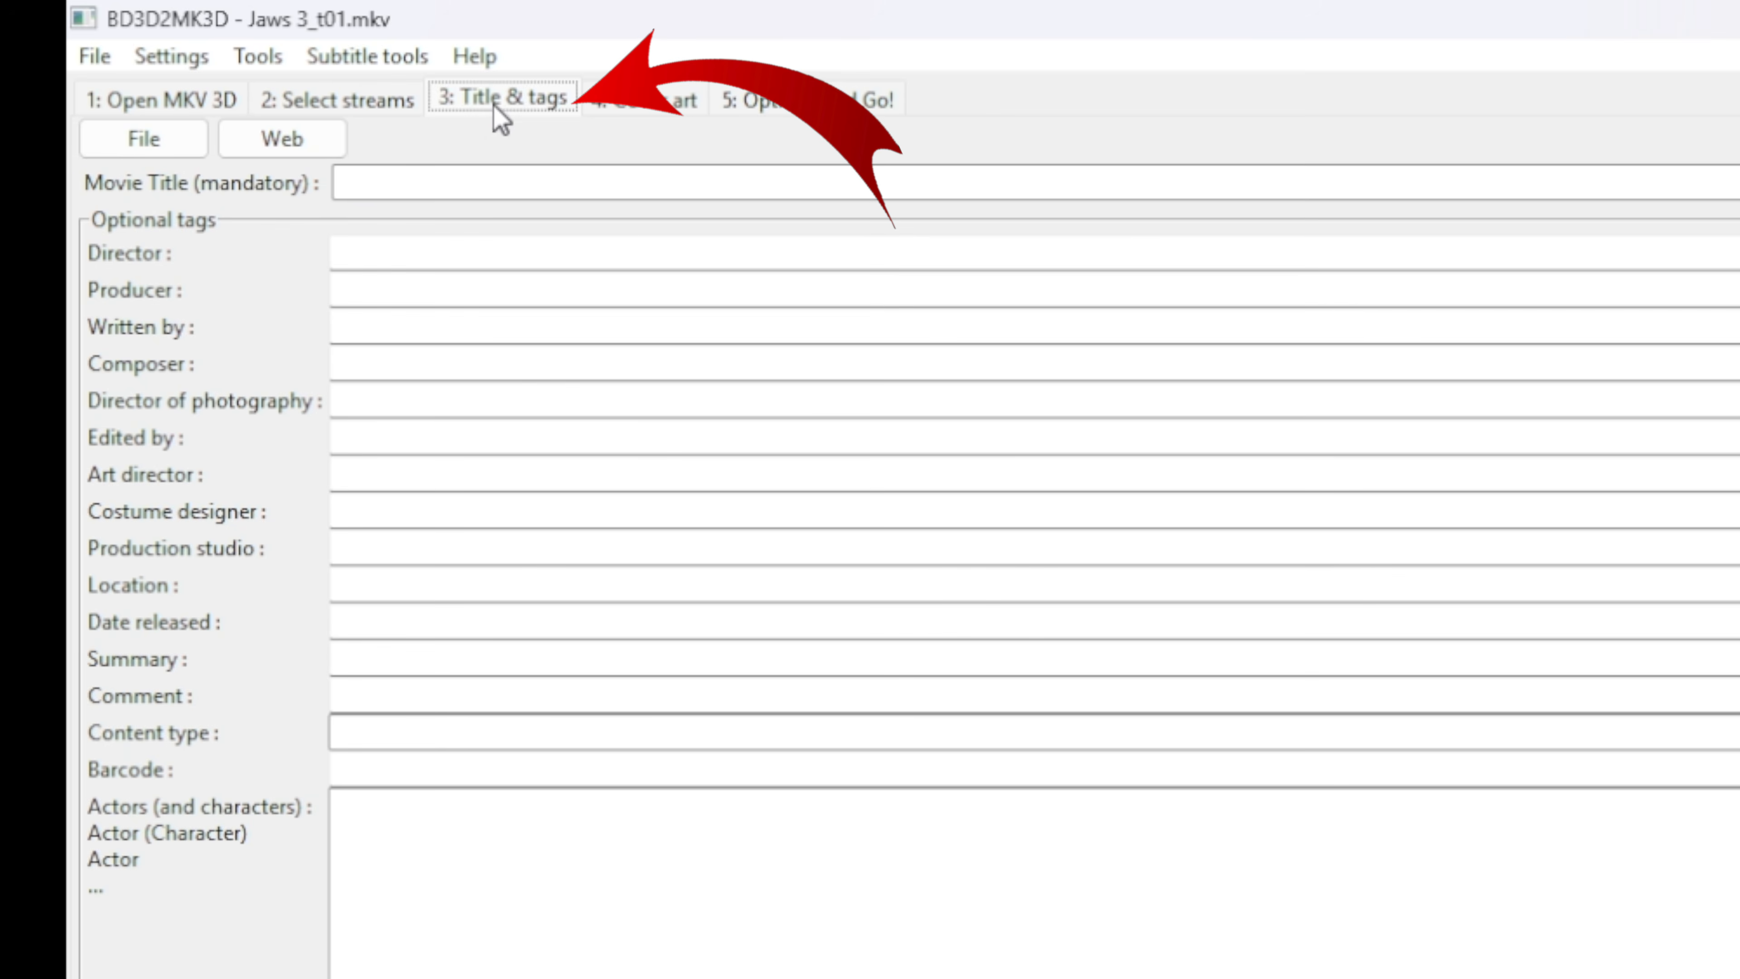
click(474, 173)
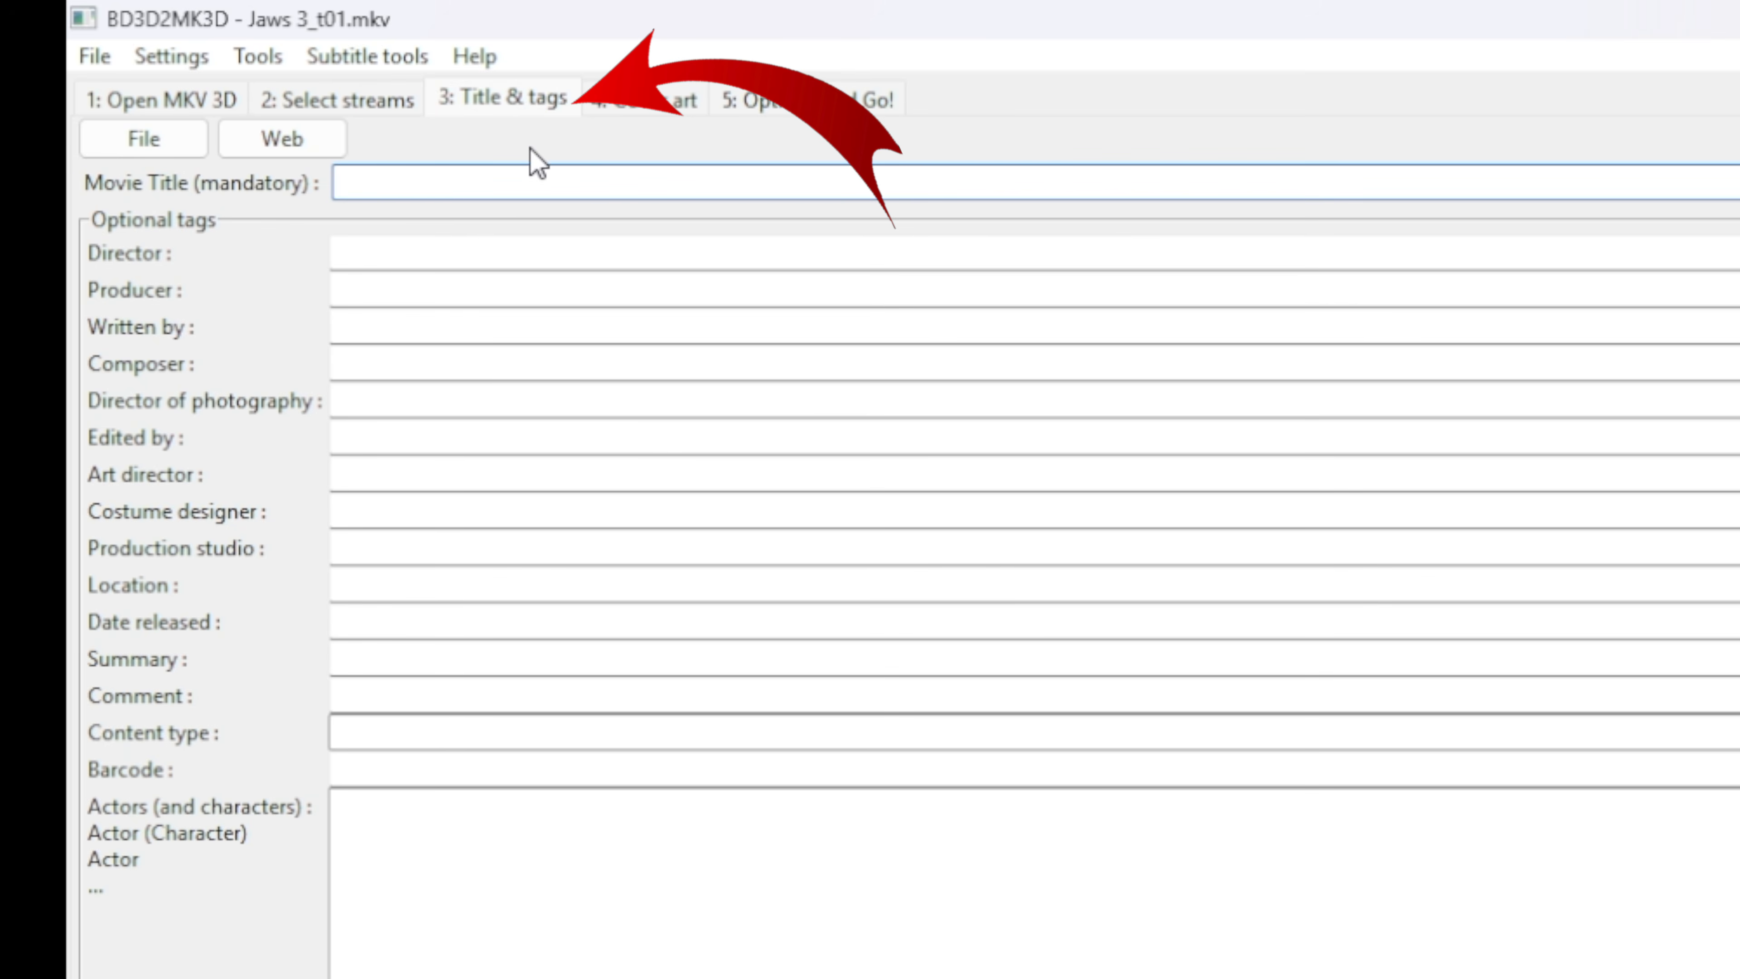
text(Jaws)
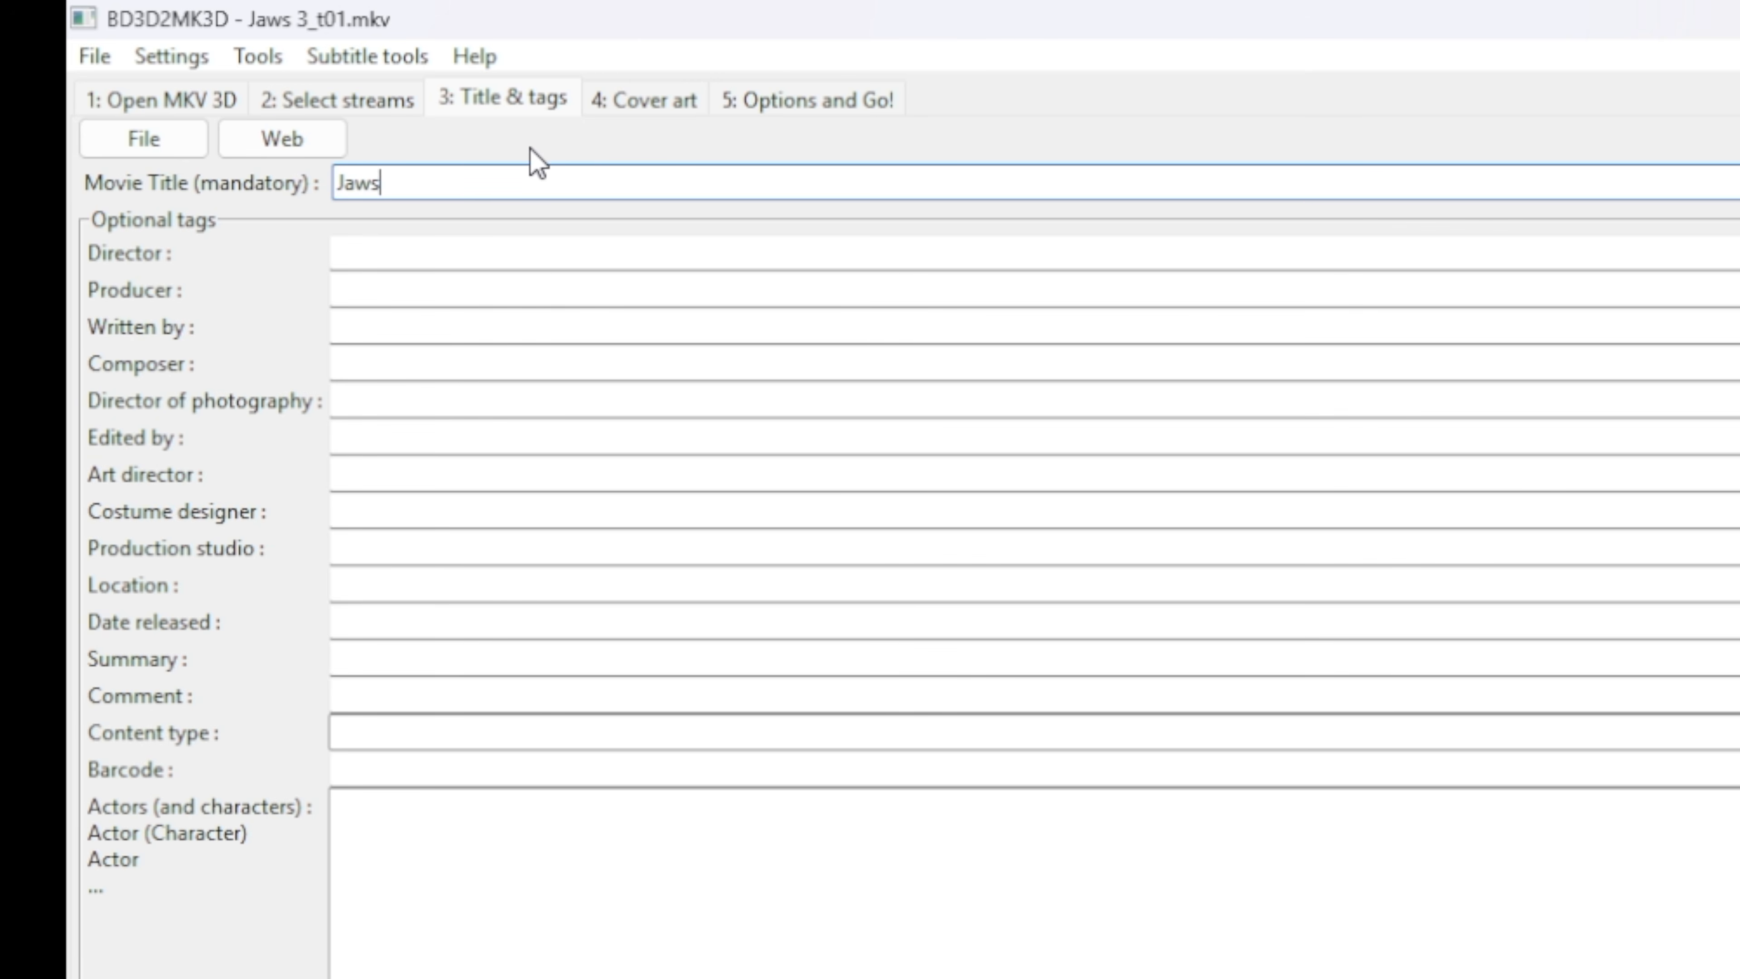
text(3D)
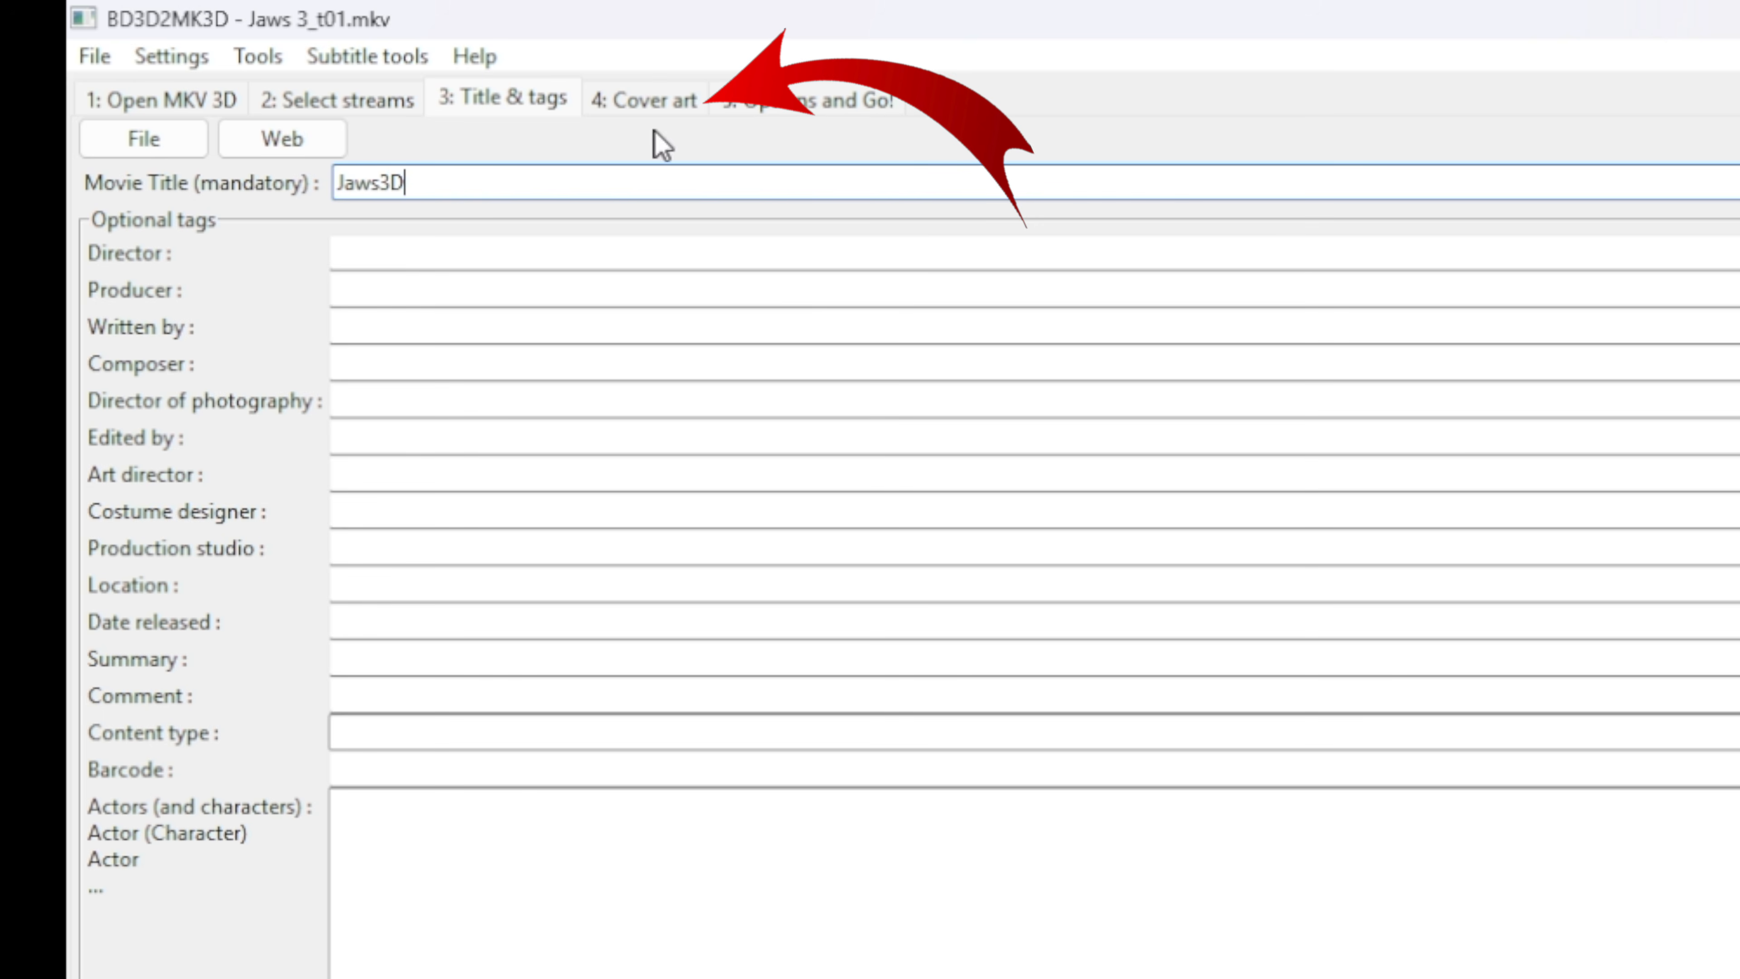
Load the landscape thumbnail and the landscape cover art from the MKV.
click(594, 113)
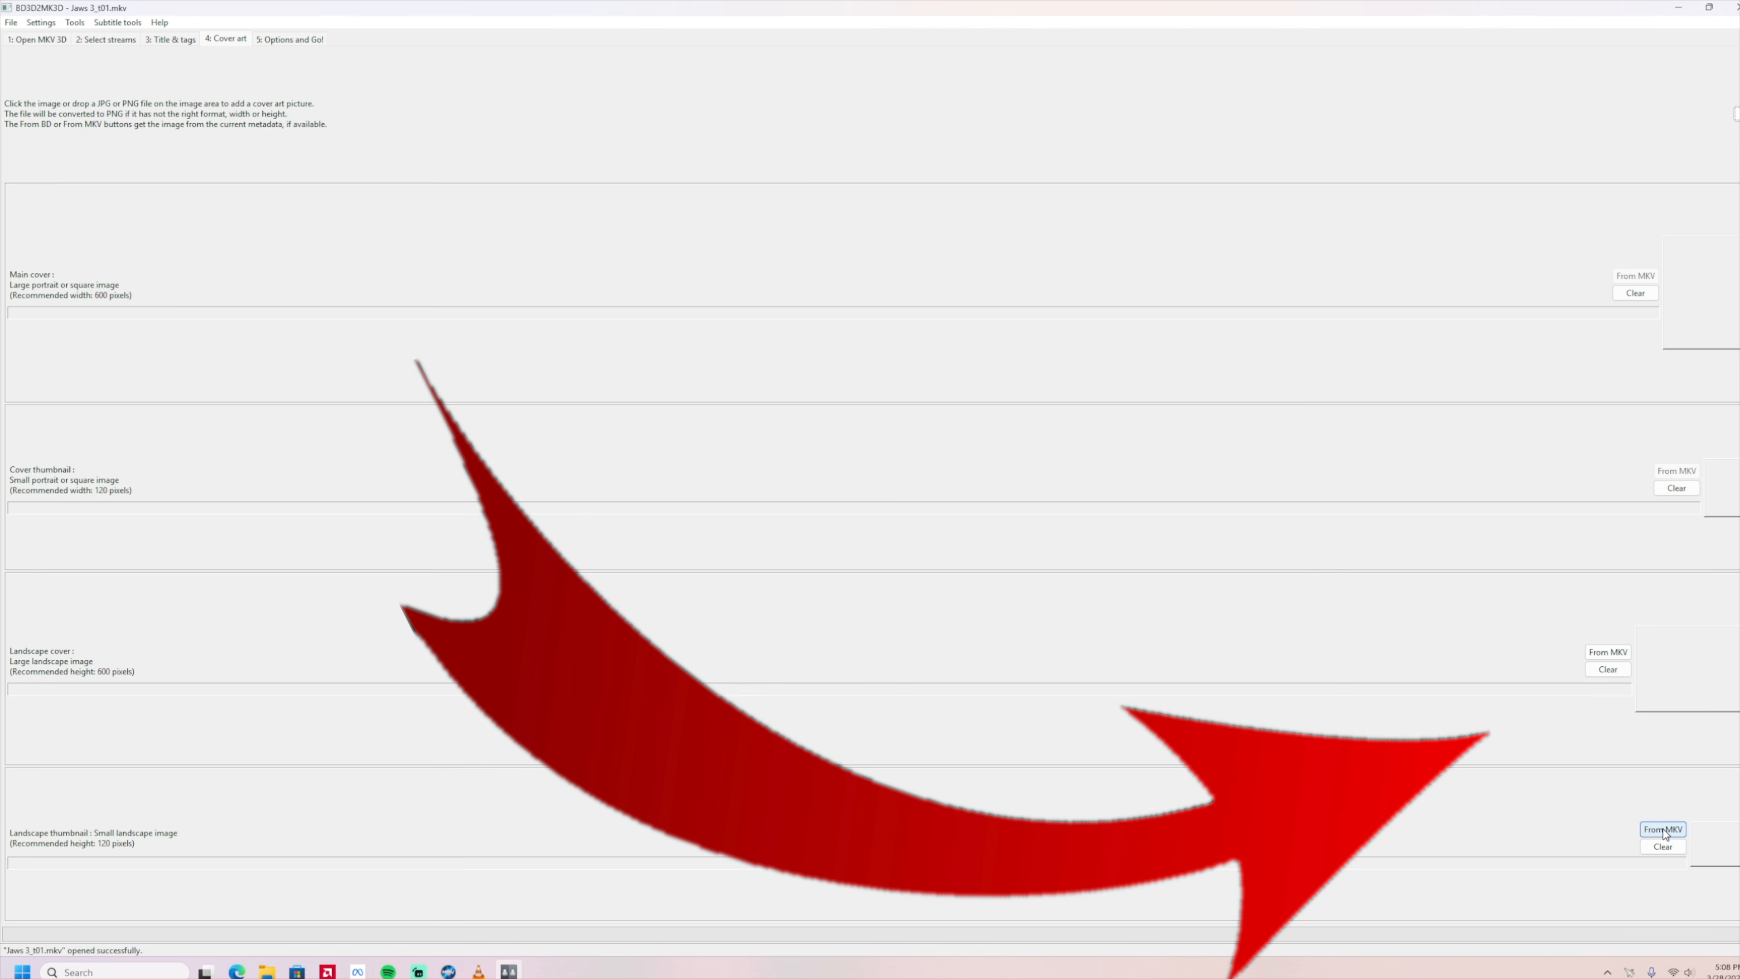
click(1663, 830)
click(1608, 652)
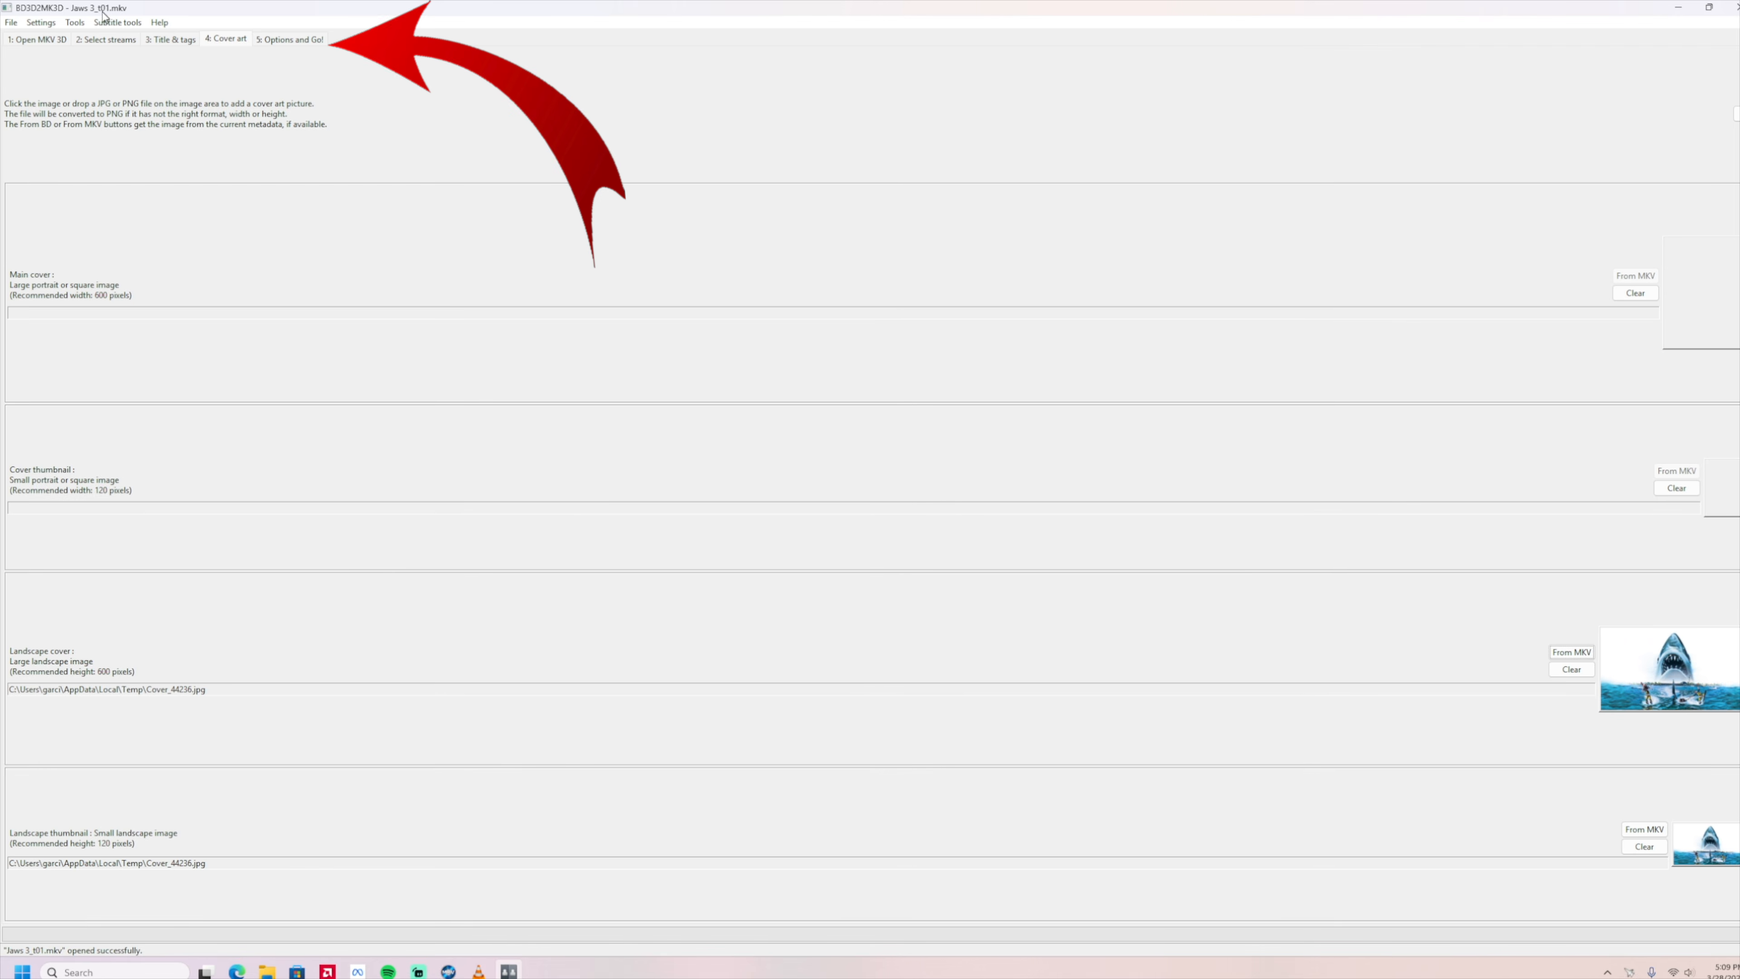
Turn off the Half option for Side by Side stereoscopy and accept the Full-SBS warning.
click(298, 41)
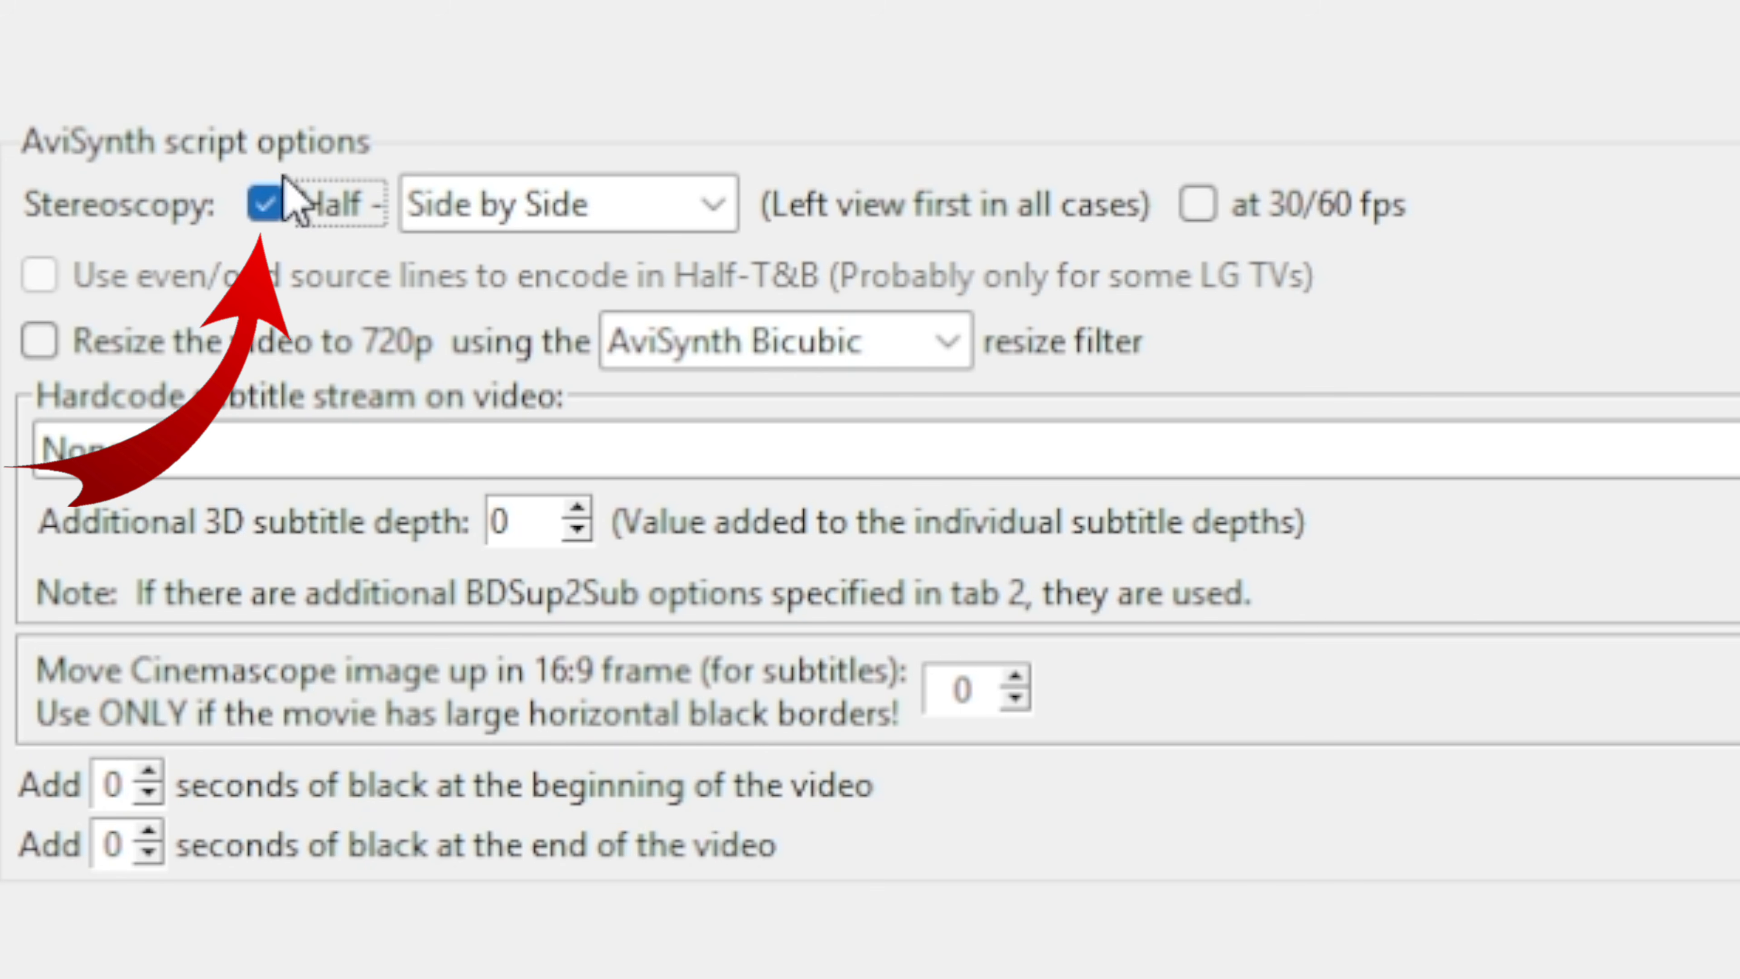
click(274, 203)
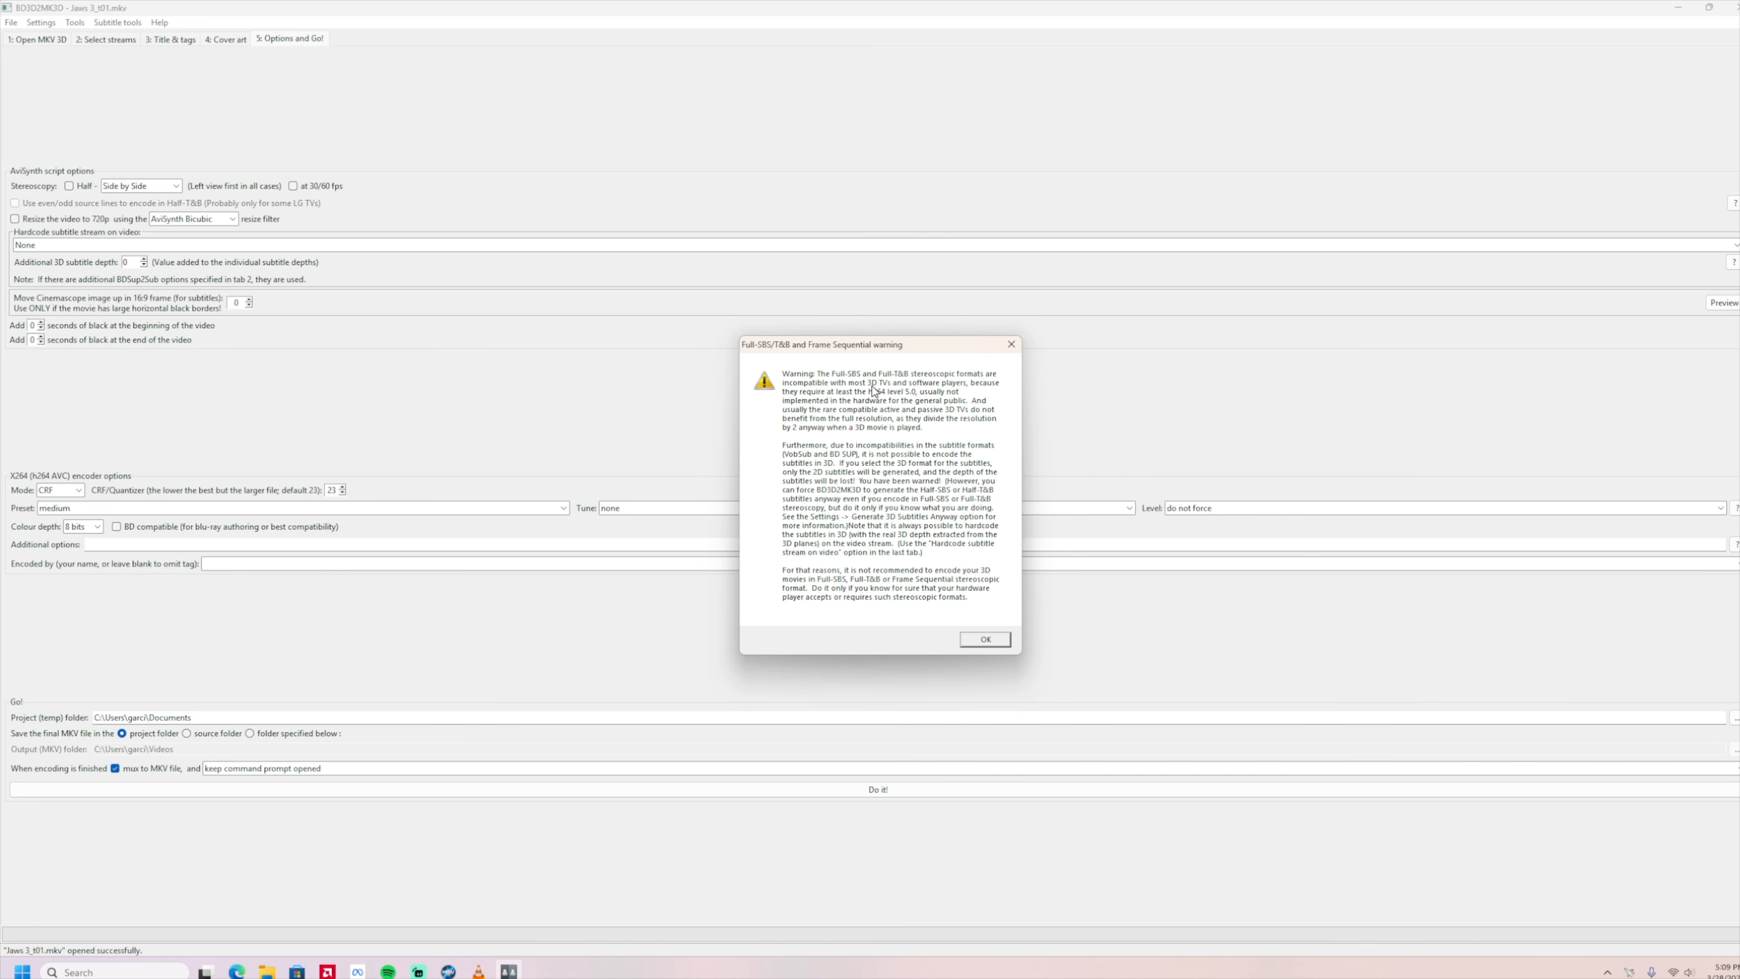
click(987, 639)
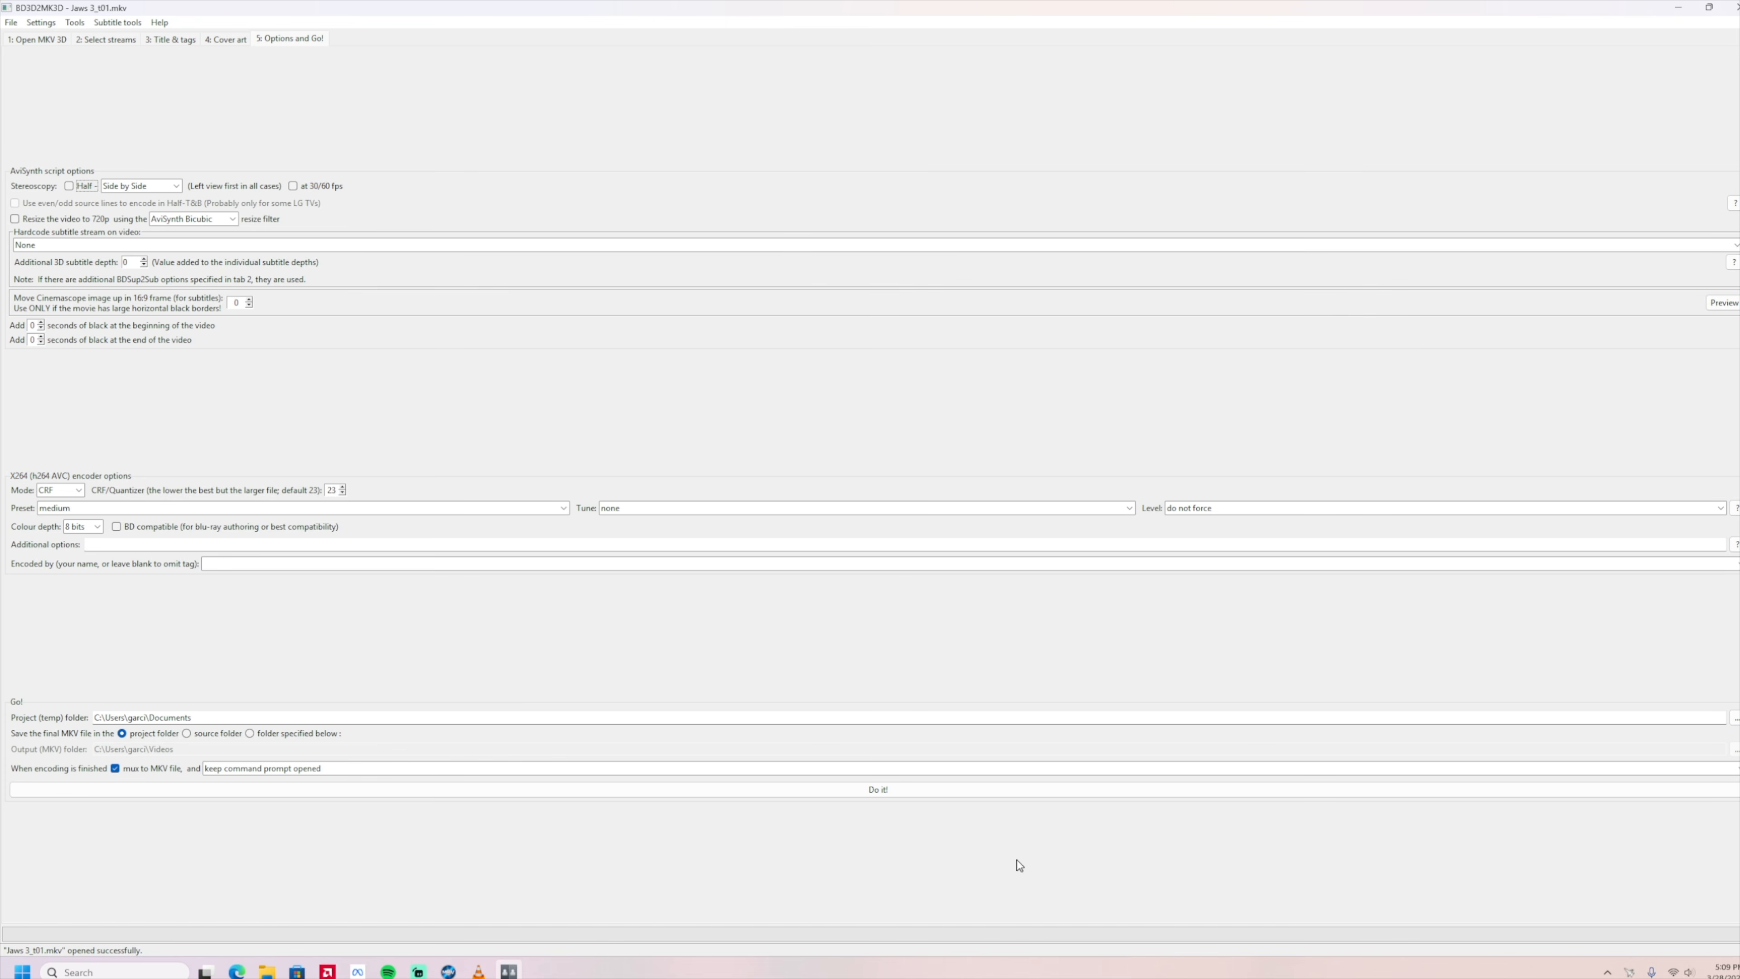
Generate the conversion project and run its __ENCODE_3D_LAUNCHER script, closing the console once multiplexing is done.
click(880, 789)
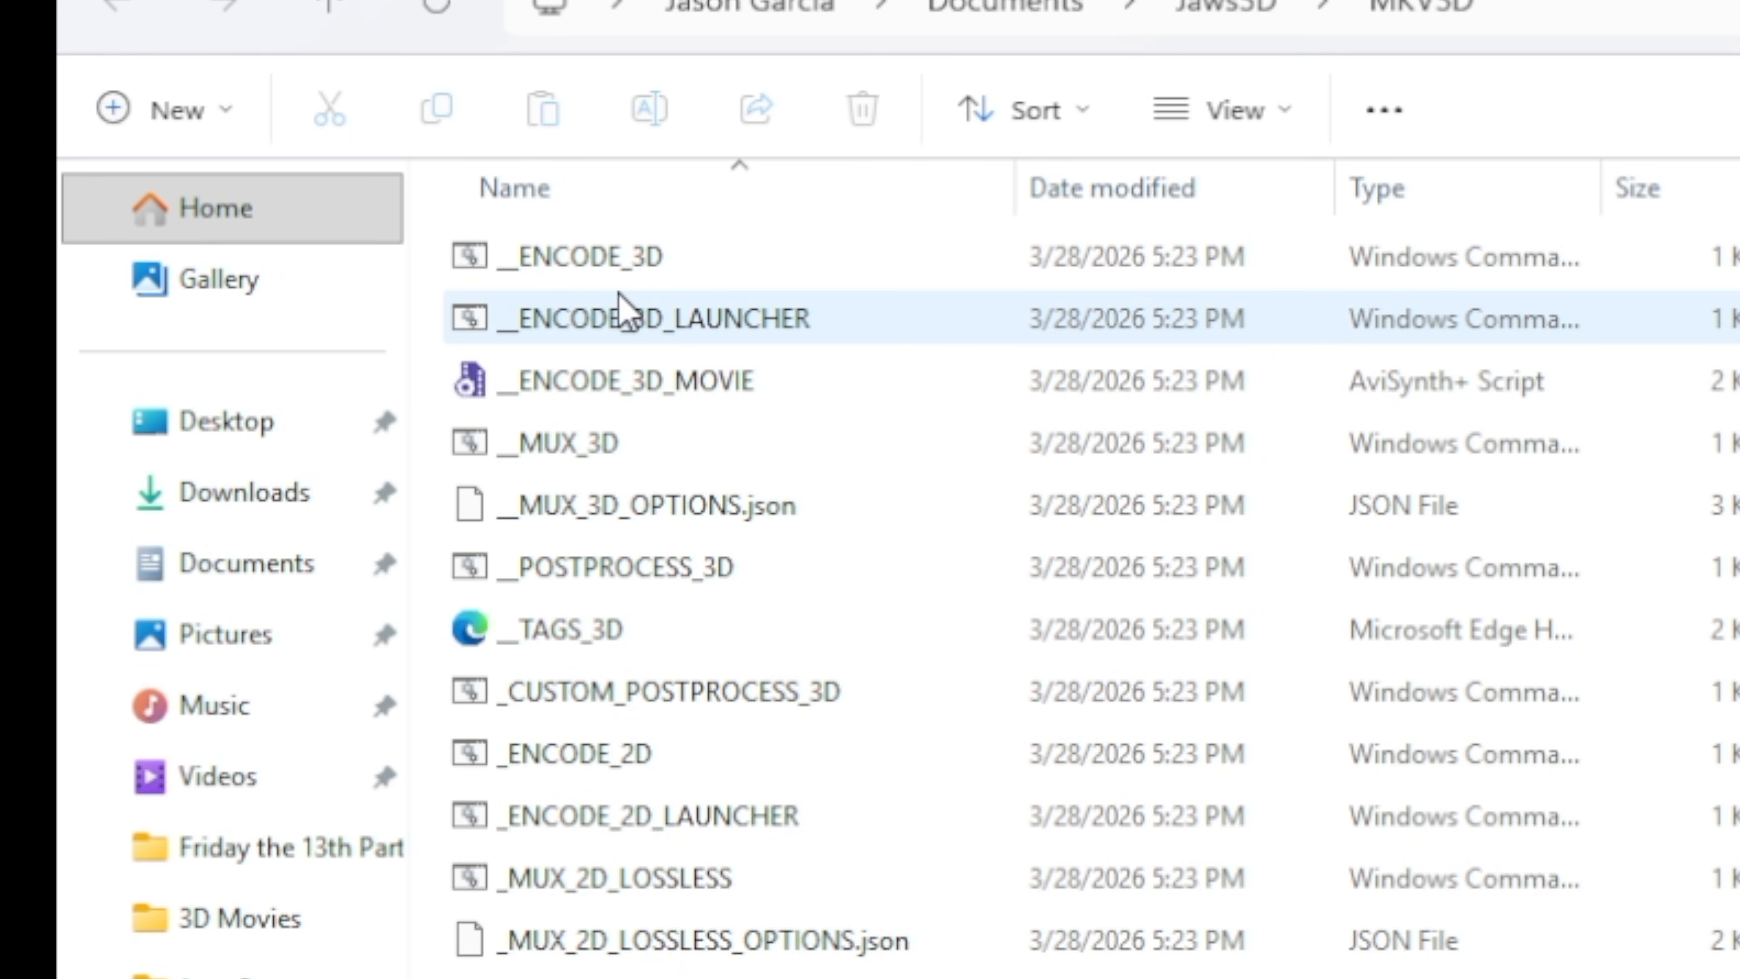
double_click(620, 309)
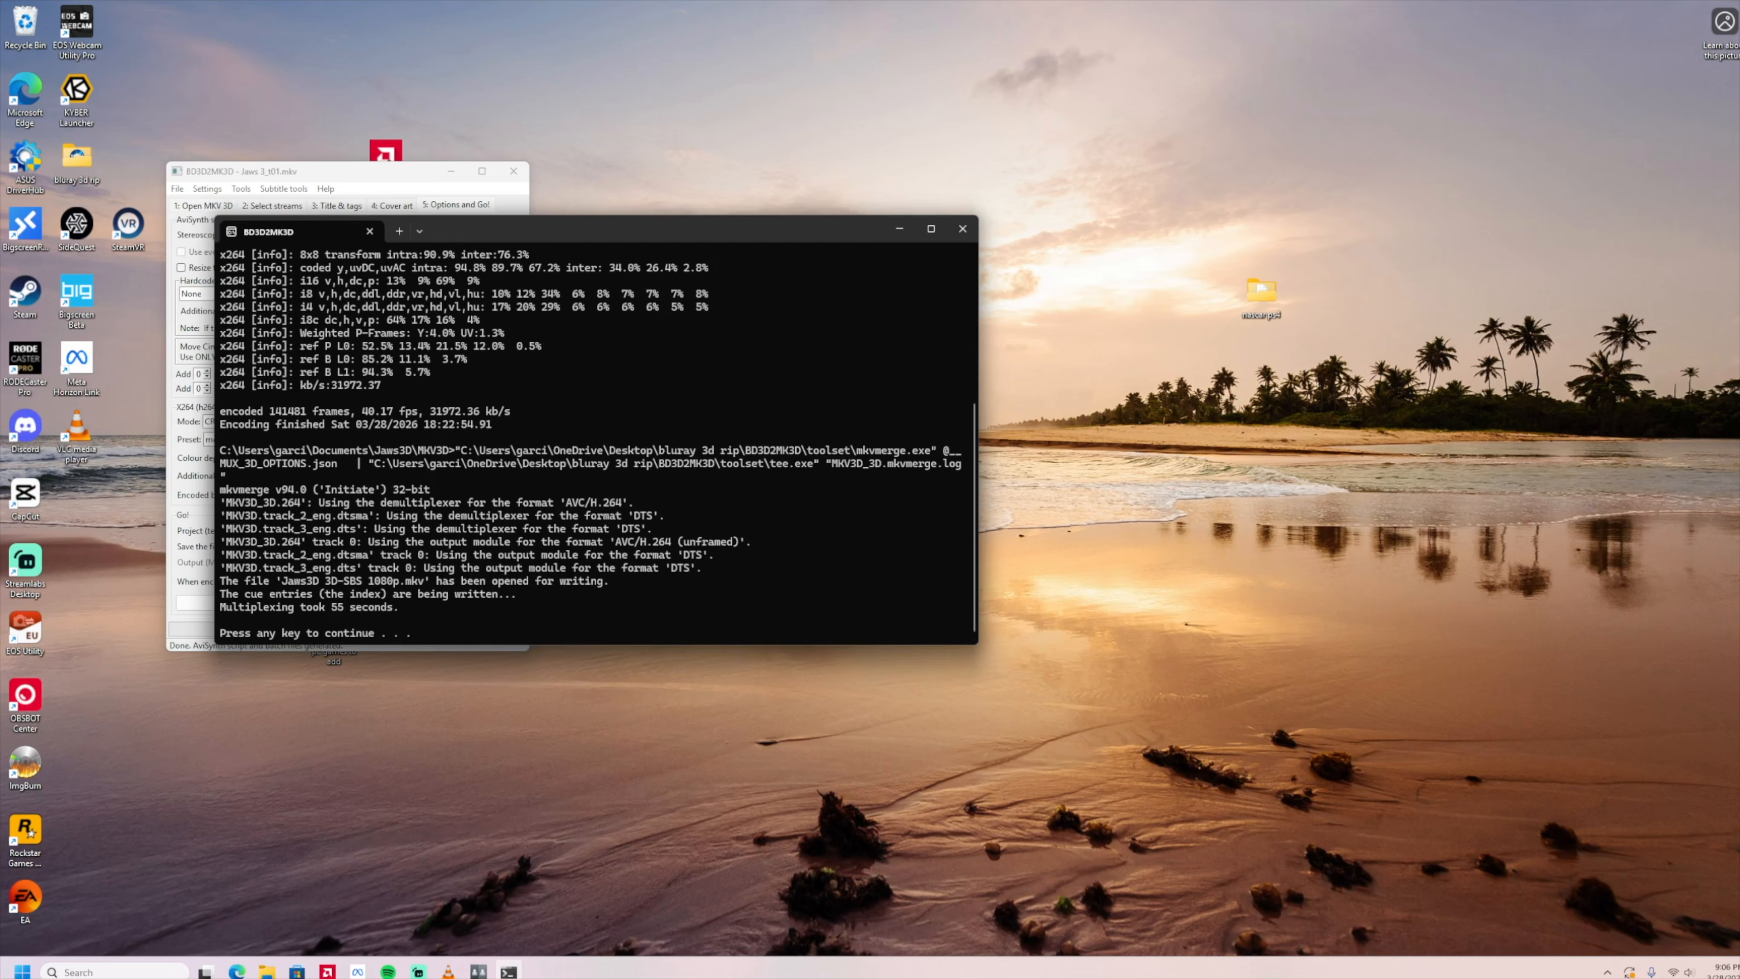
key(Return)
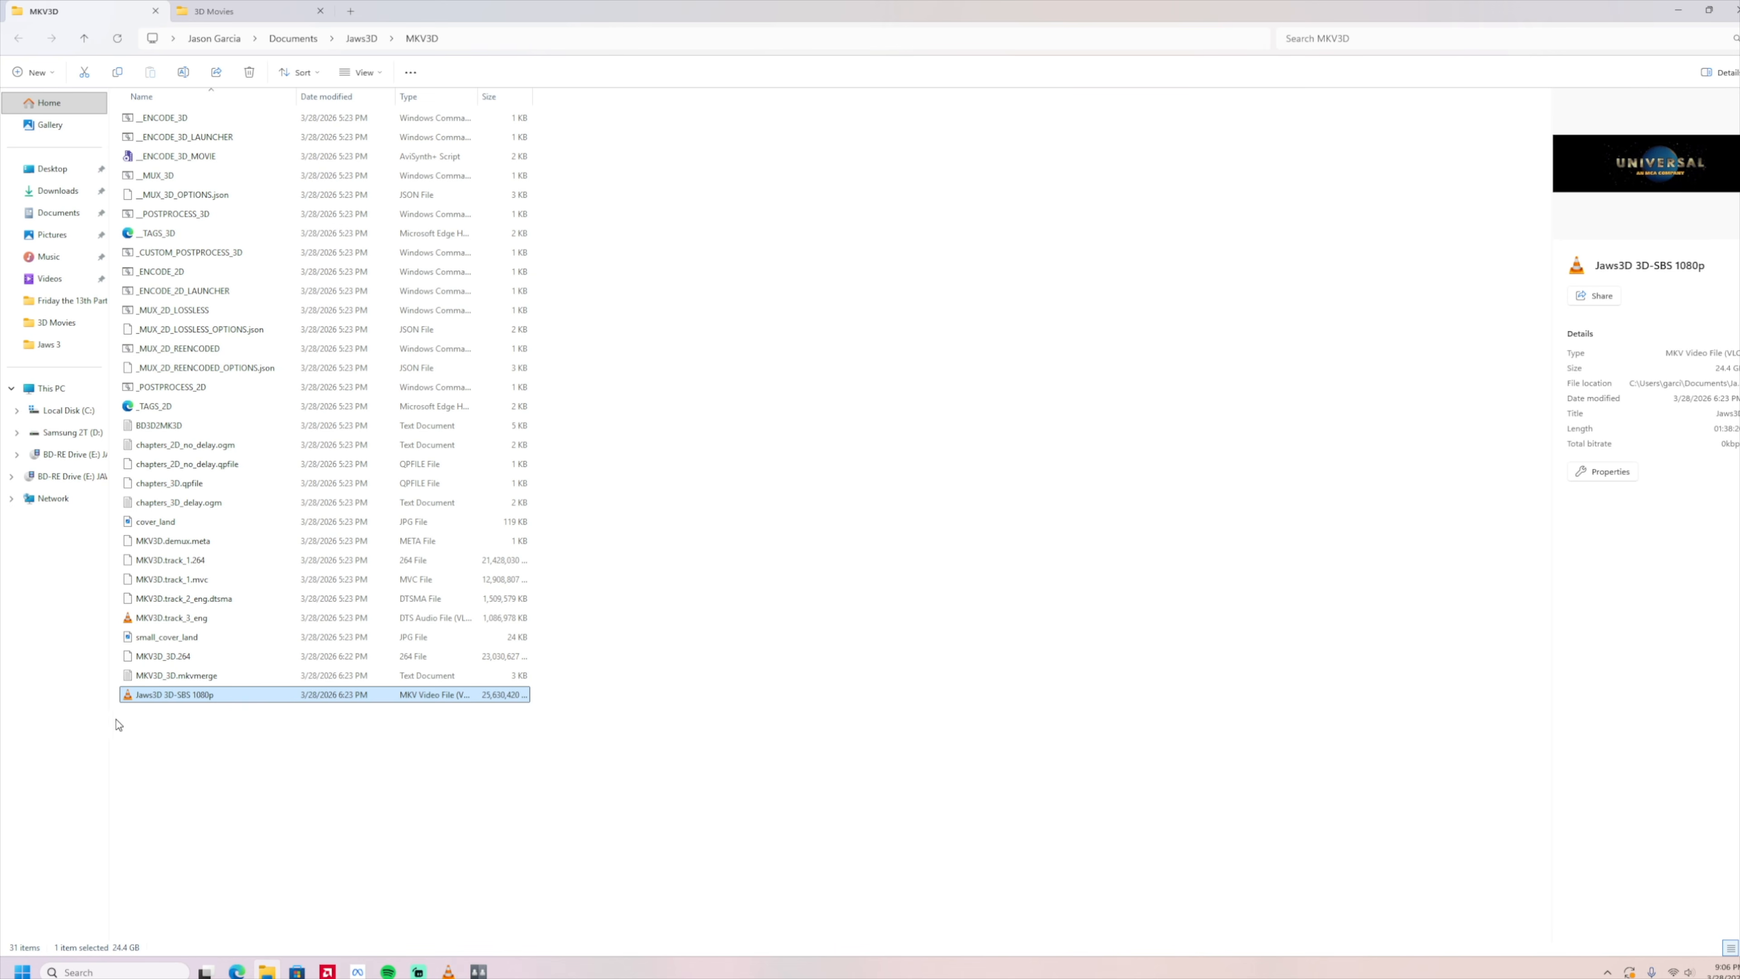
Copy the Jaws3D 3D-SBS 1080p video from the MKV3D folder into the 3D Movies folder.
right_click(229, 698)
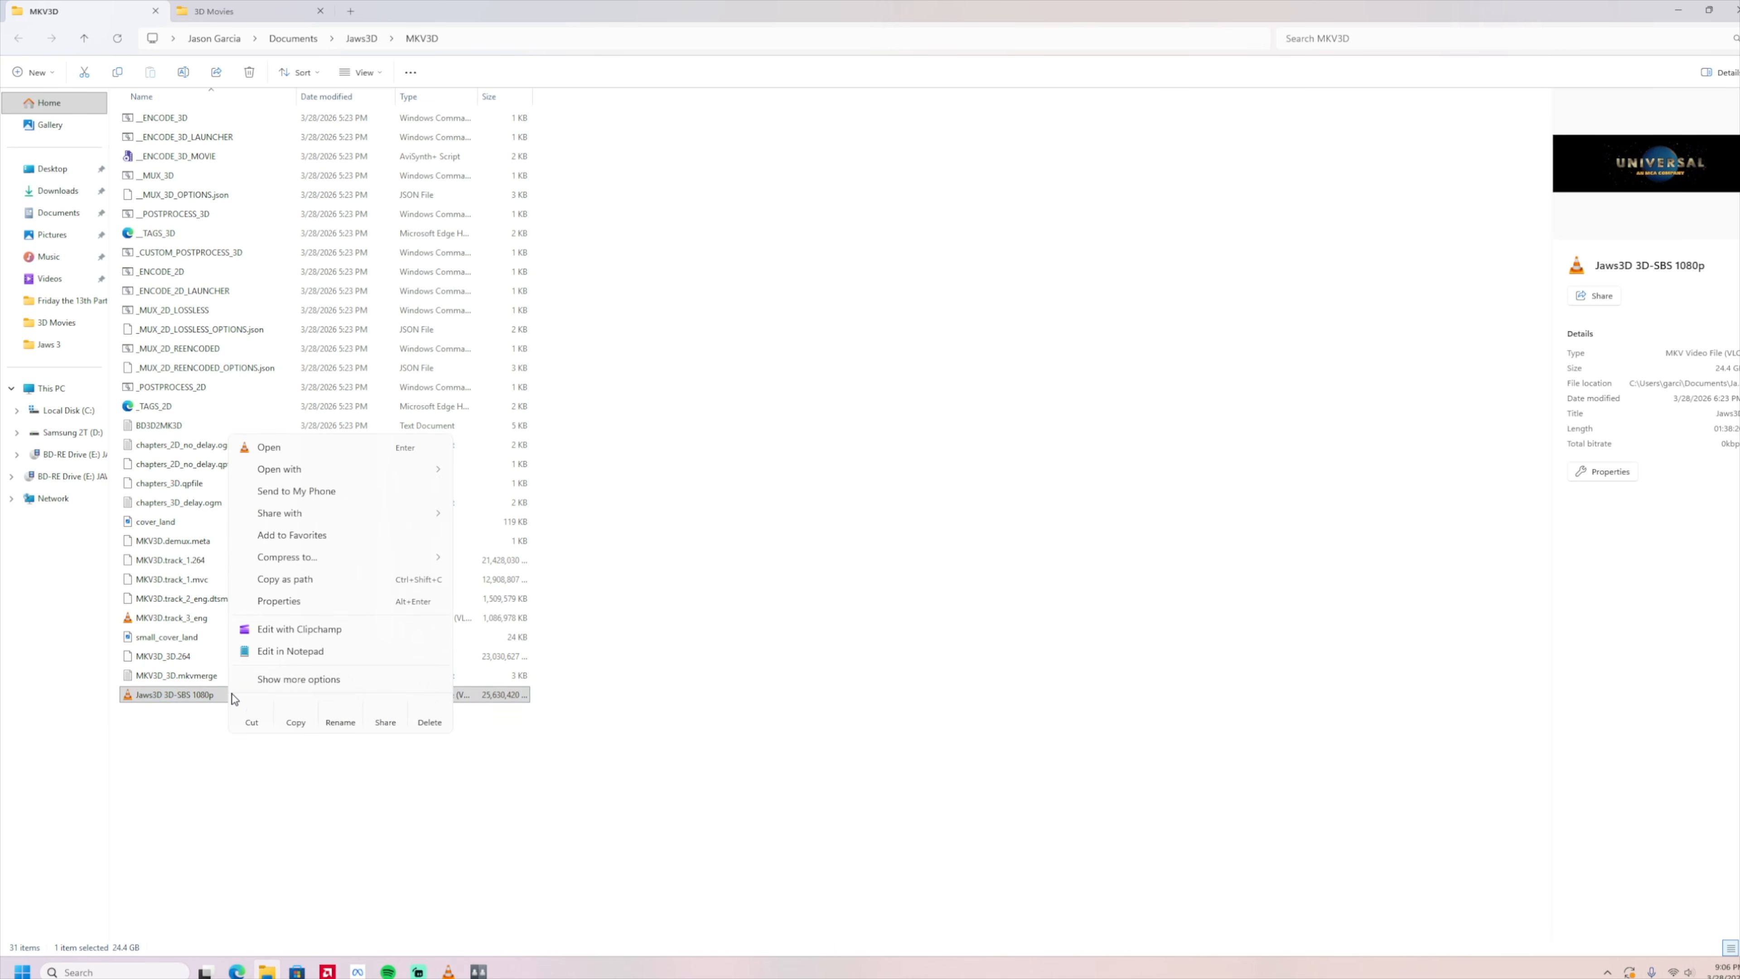
click(304, 727)
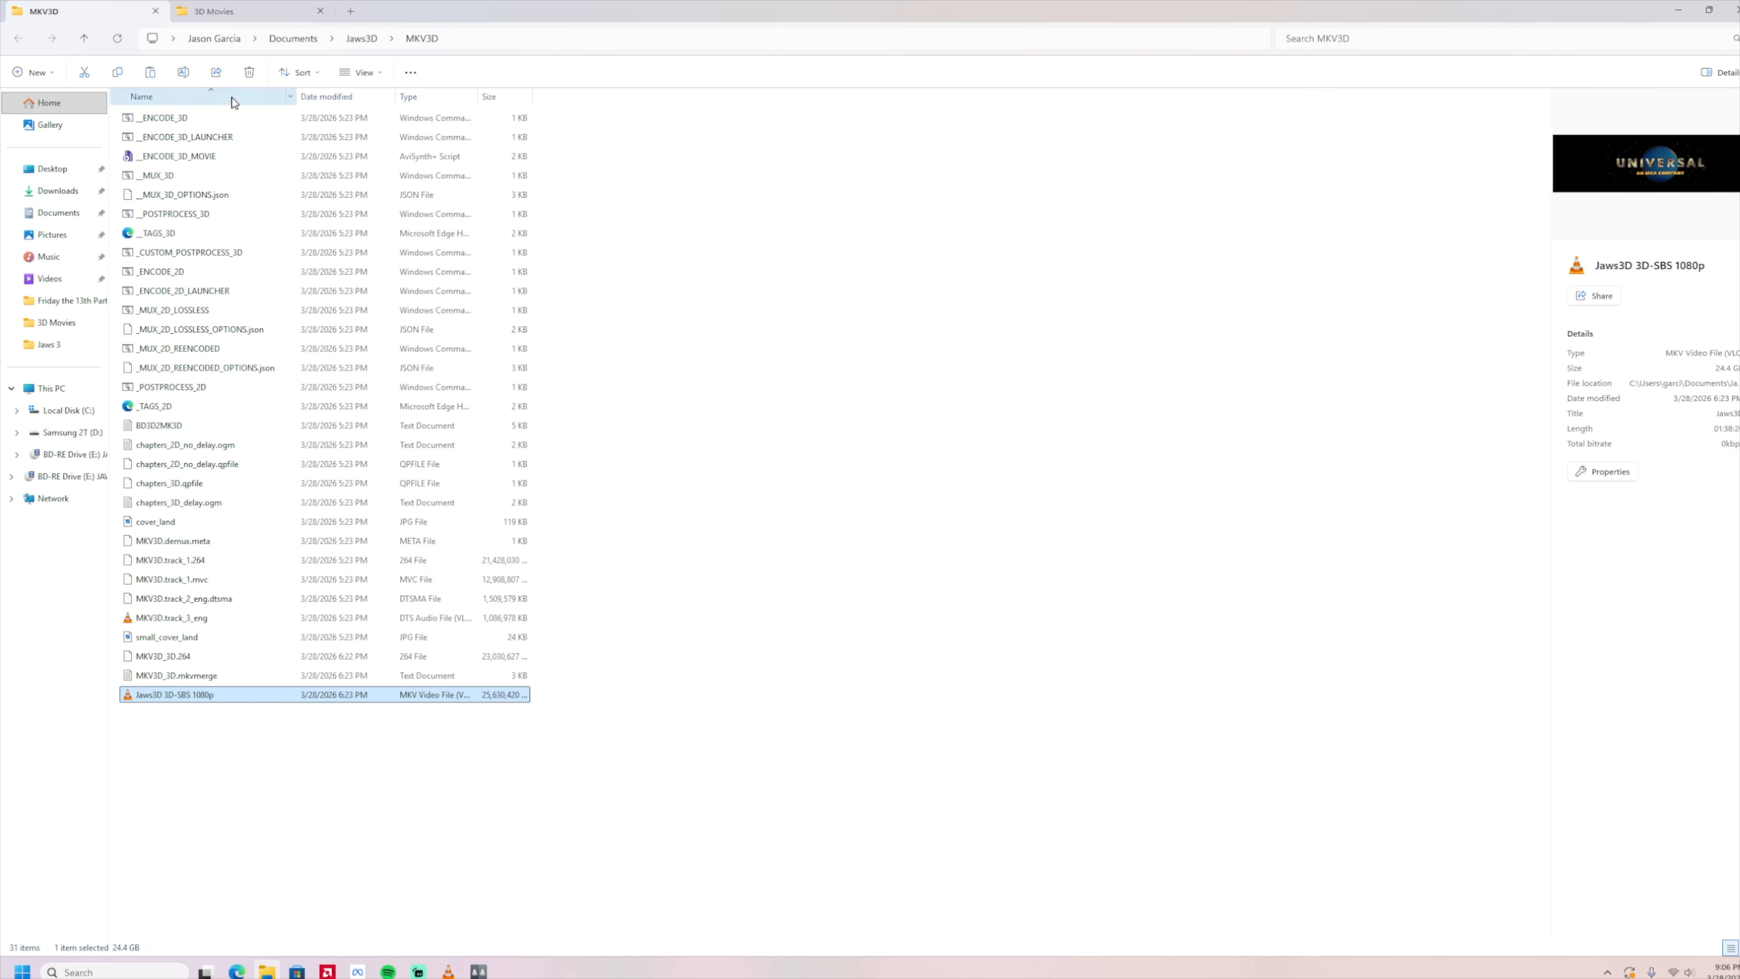
click(230, 12)
right_click(326, 263)
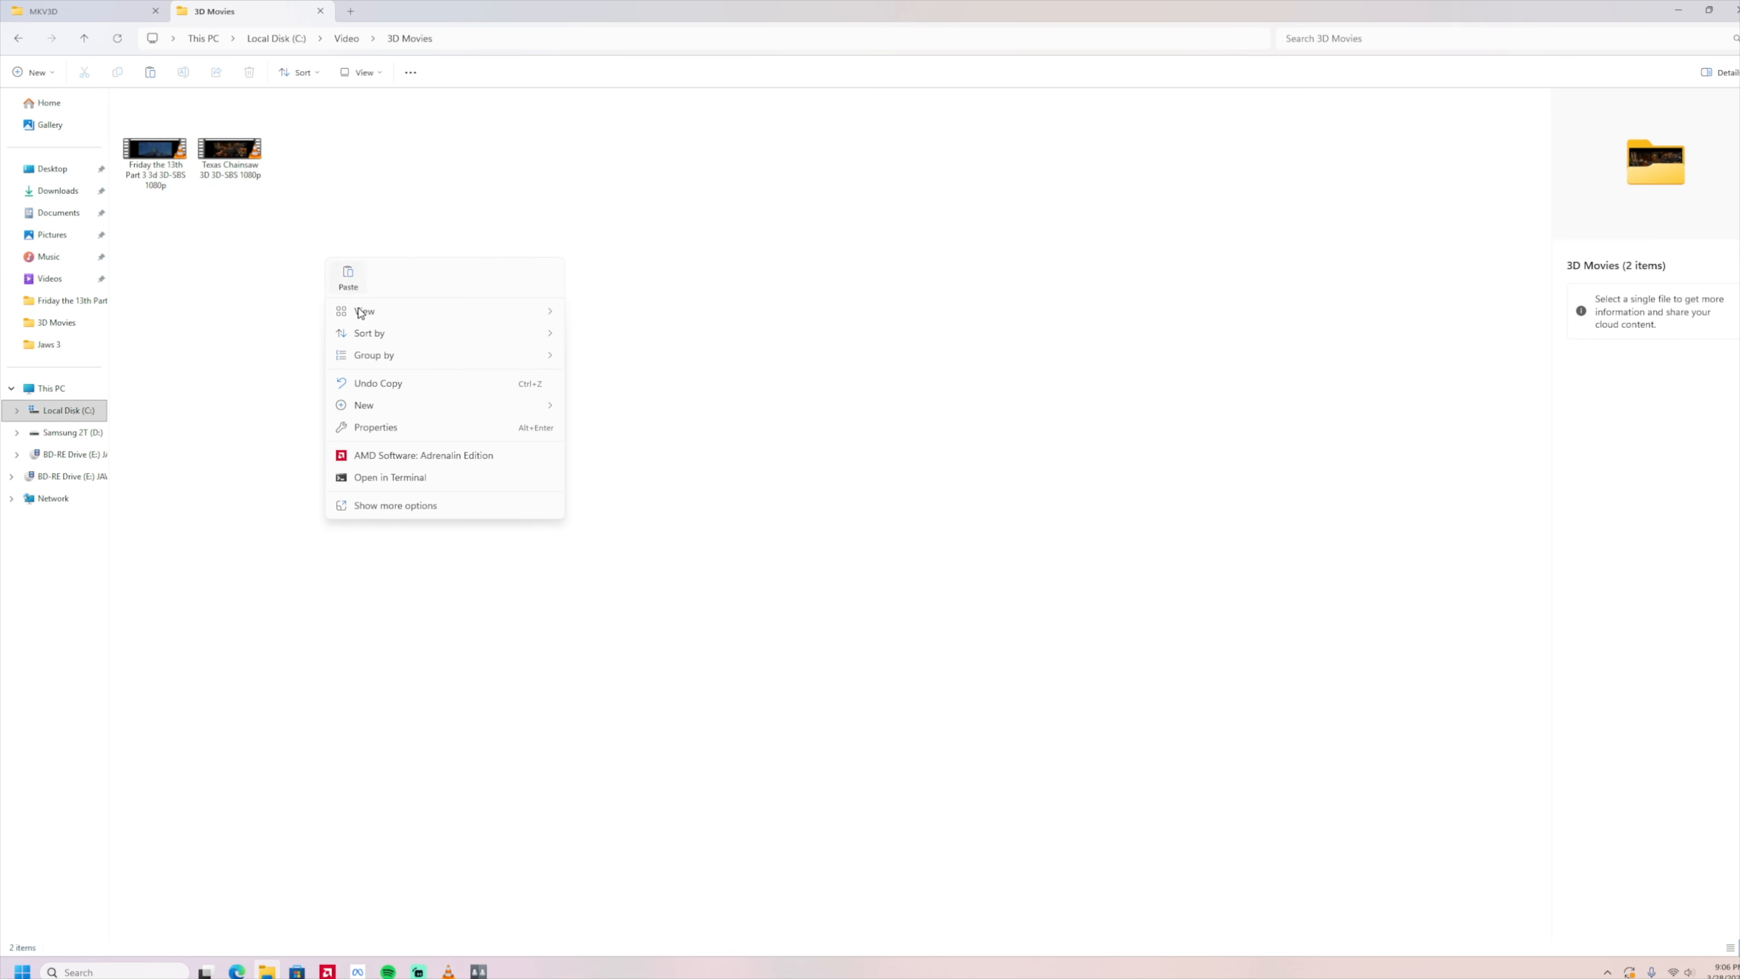
click(351, 285)
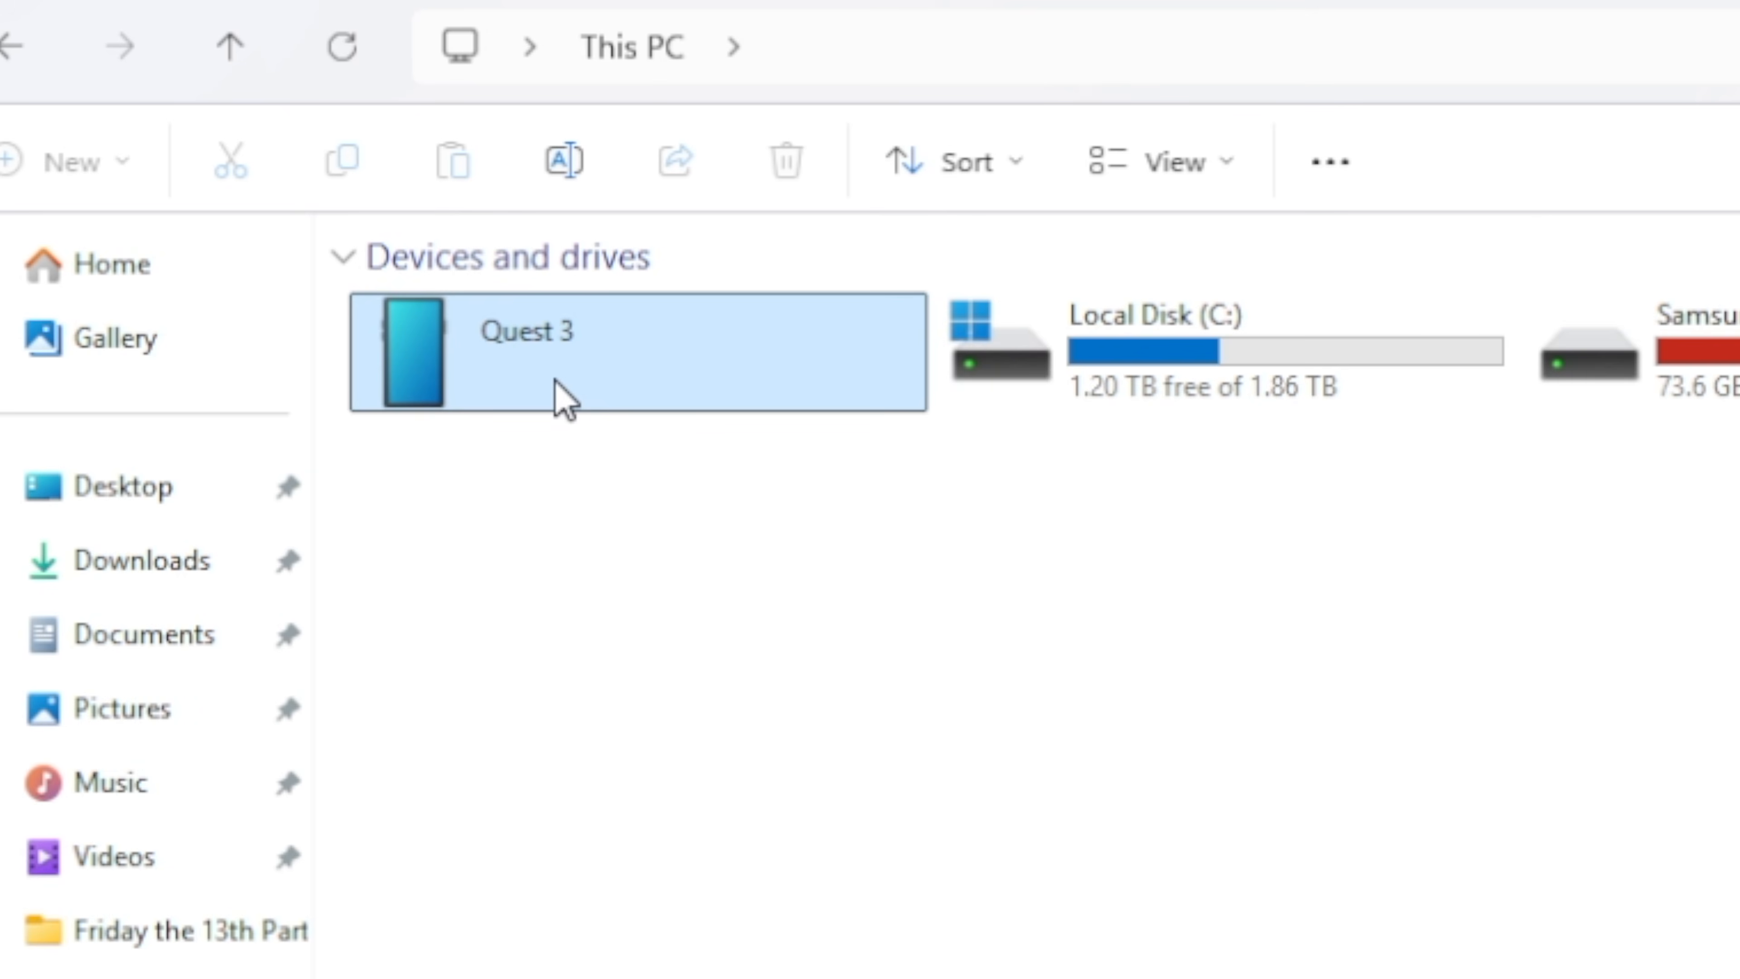
Paste the copied movie into the Movies folder in the Quest 3's internal shared storage.
double_click(561, 400)
double_click(567, 303)
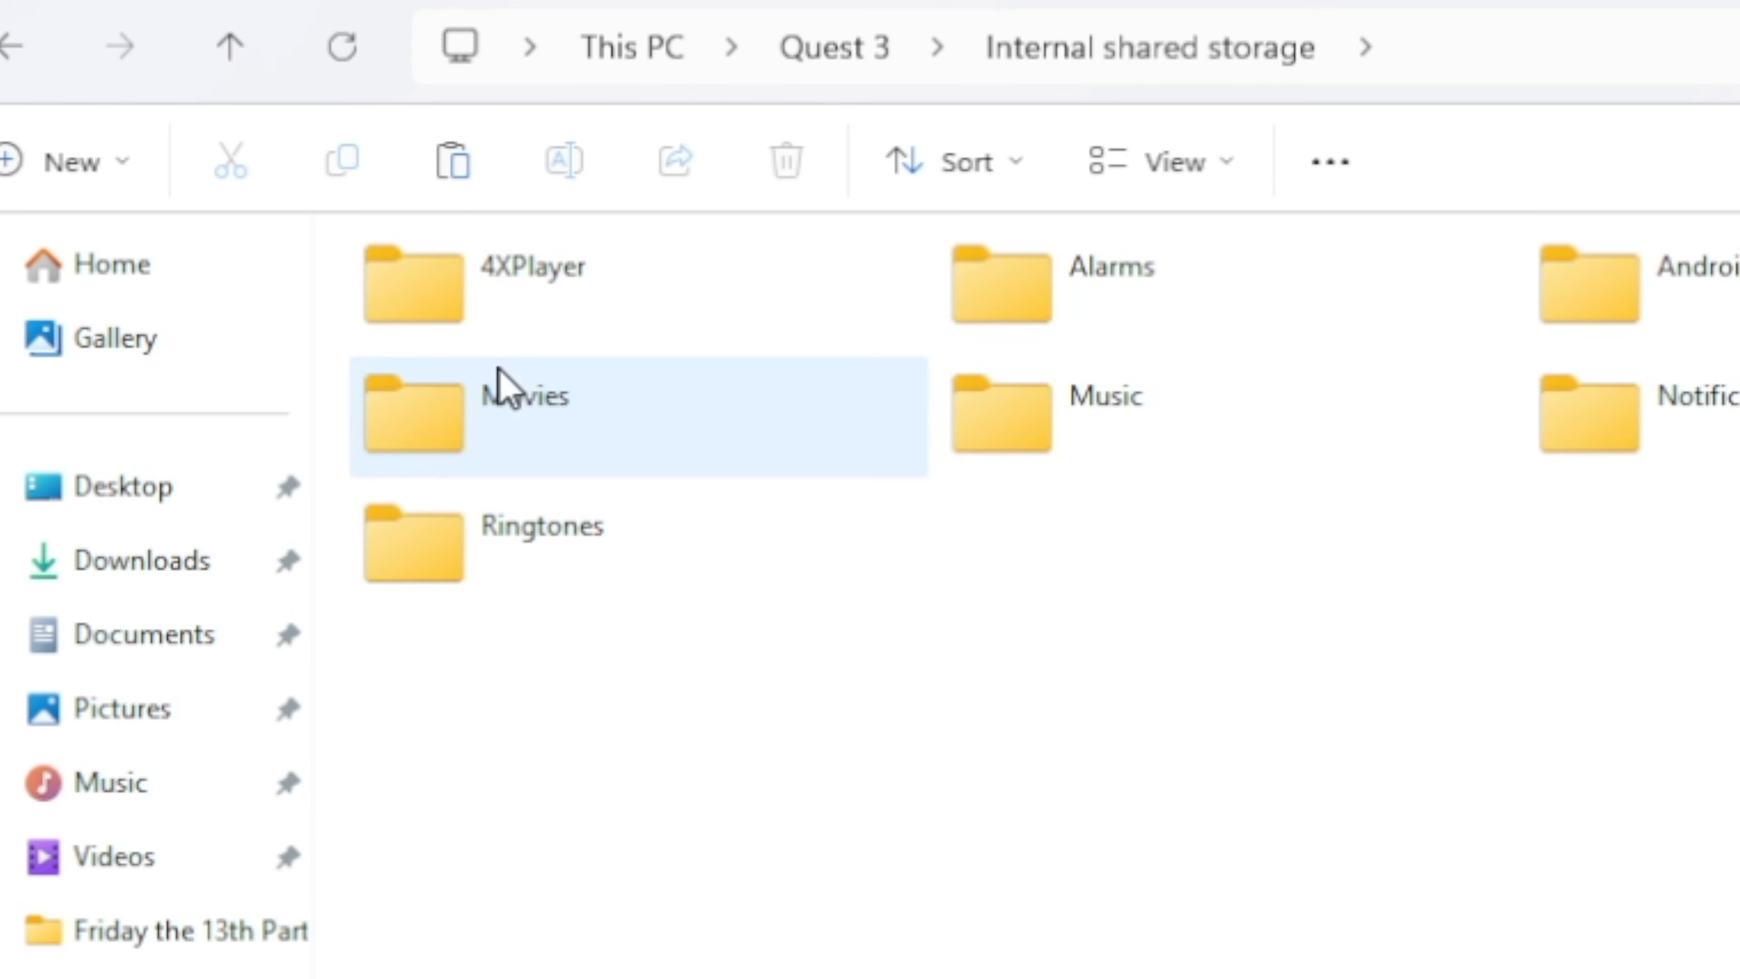
double_click(423, 404)
right_click(728, 431)
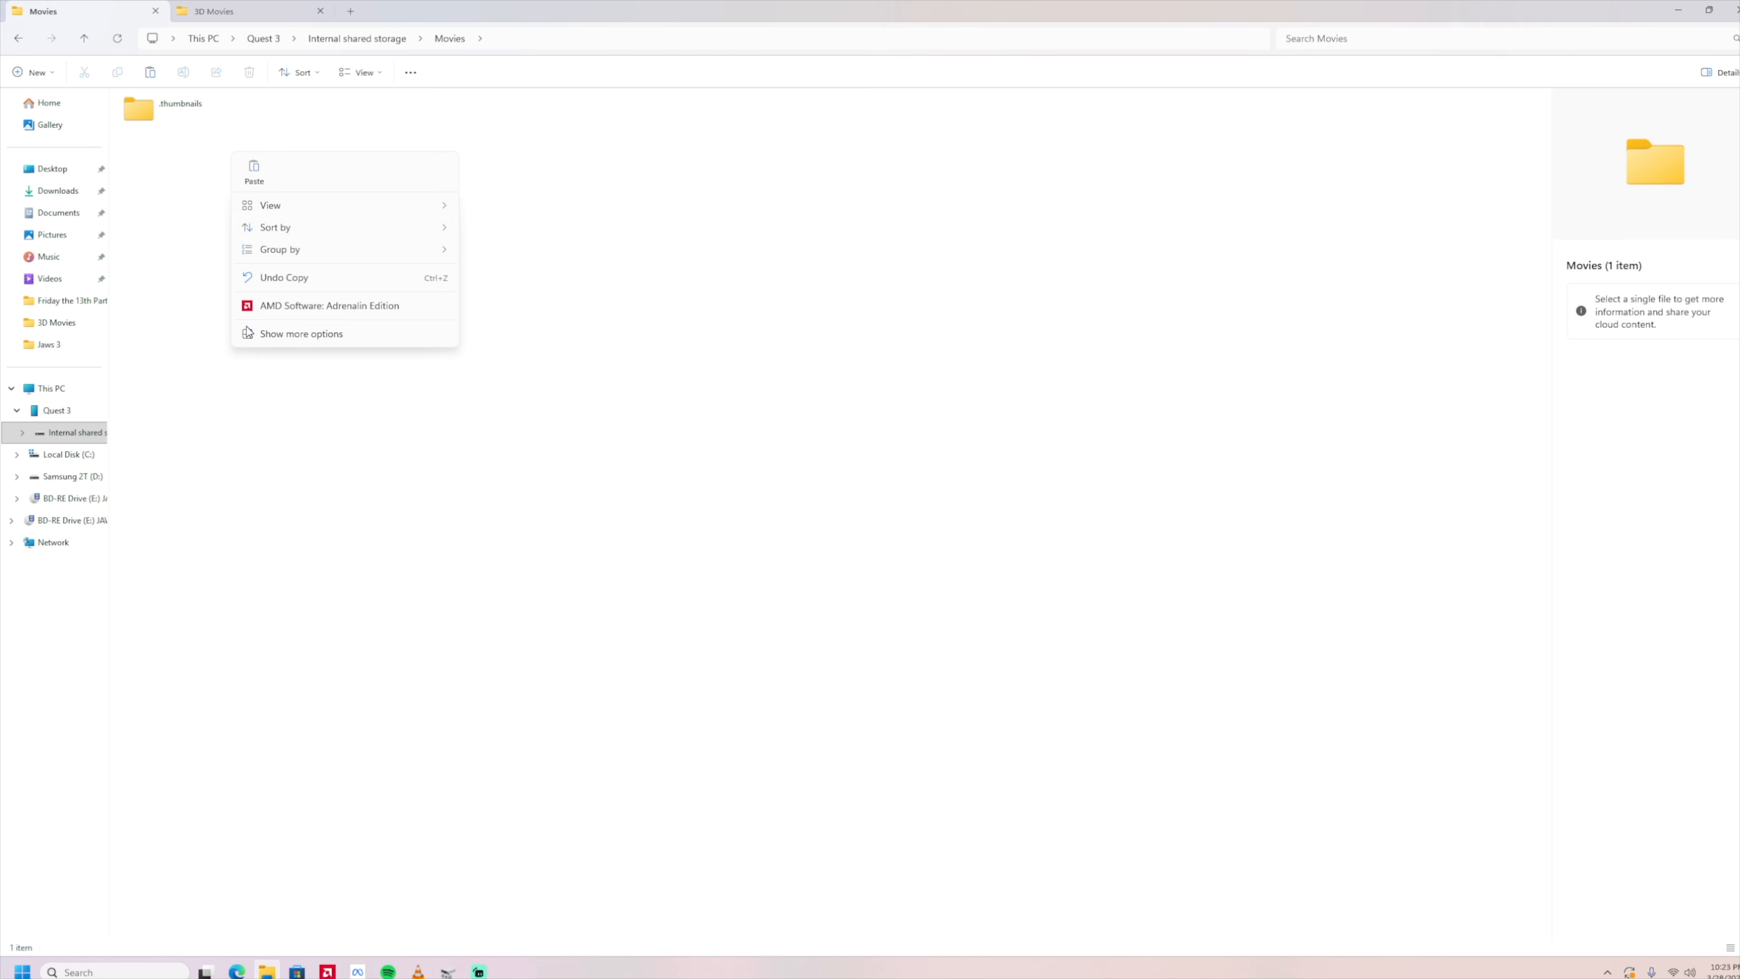
click(253, 176)
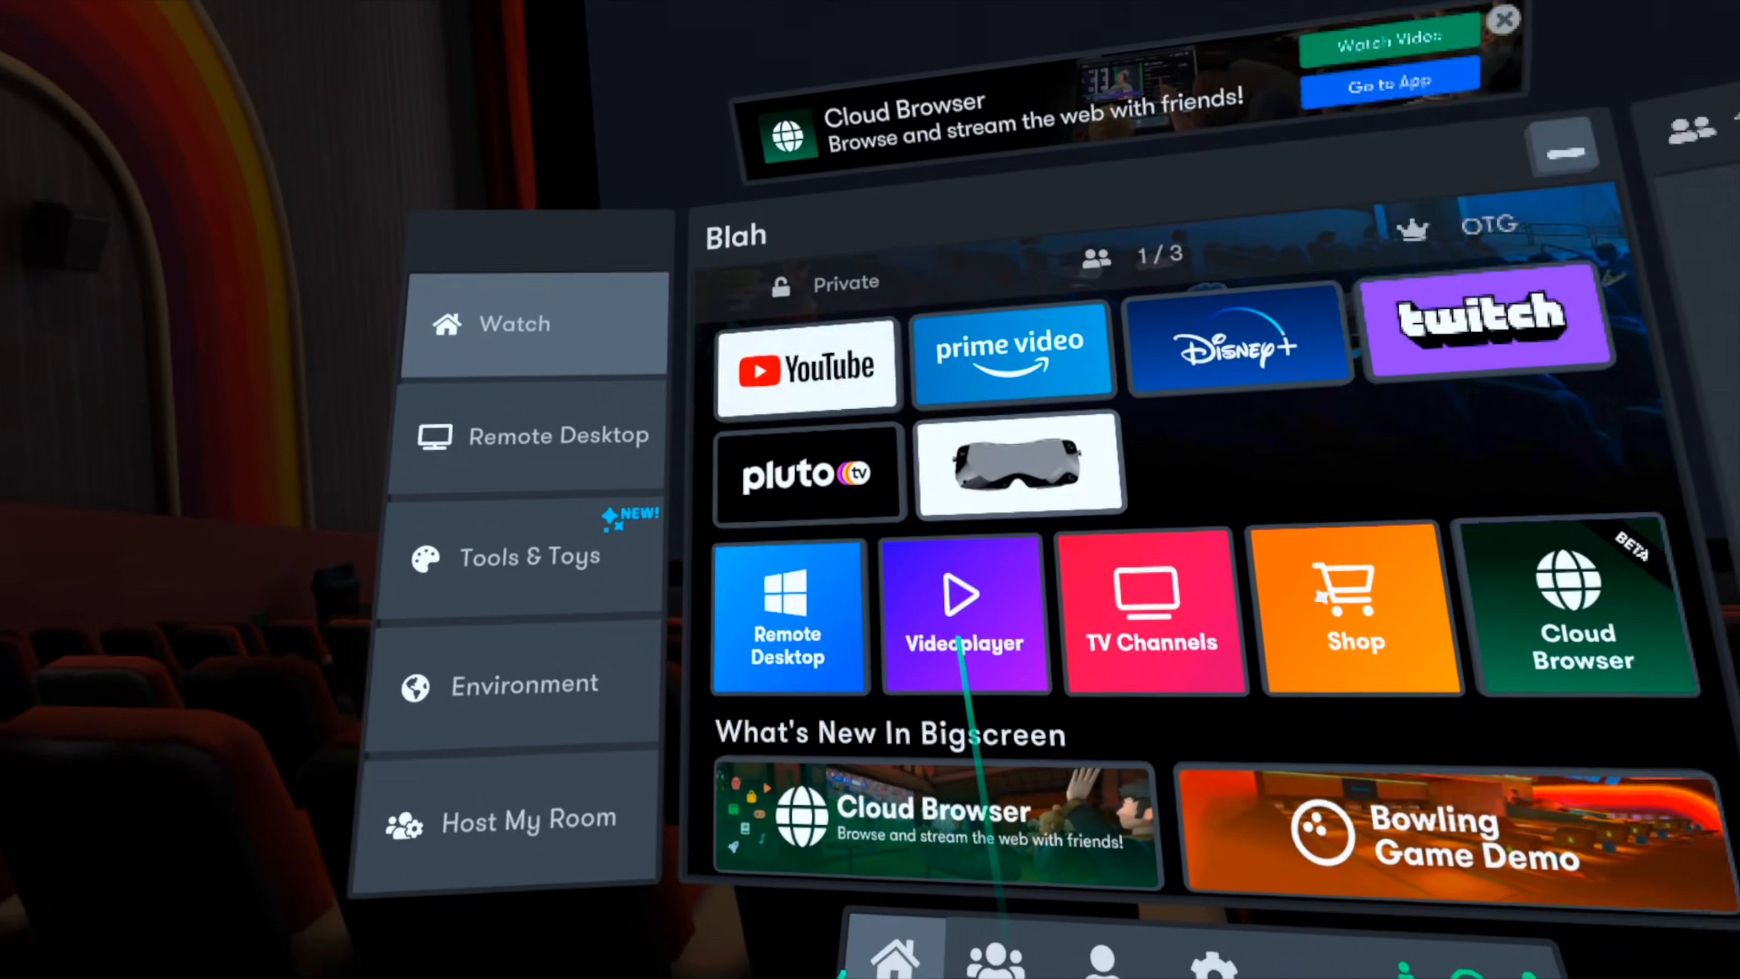
Switch to Bigscreen on the headset and open its Videoplayer.
click(961, 648)
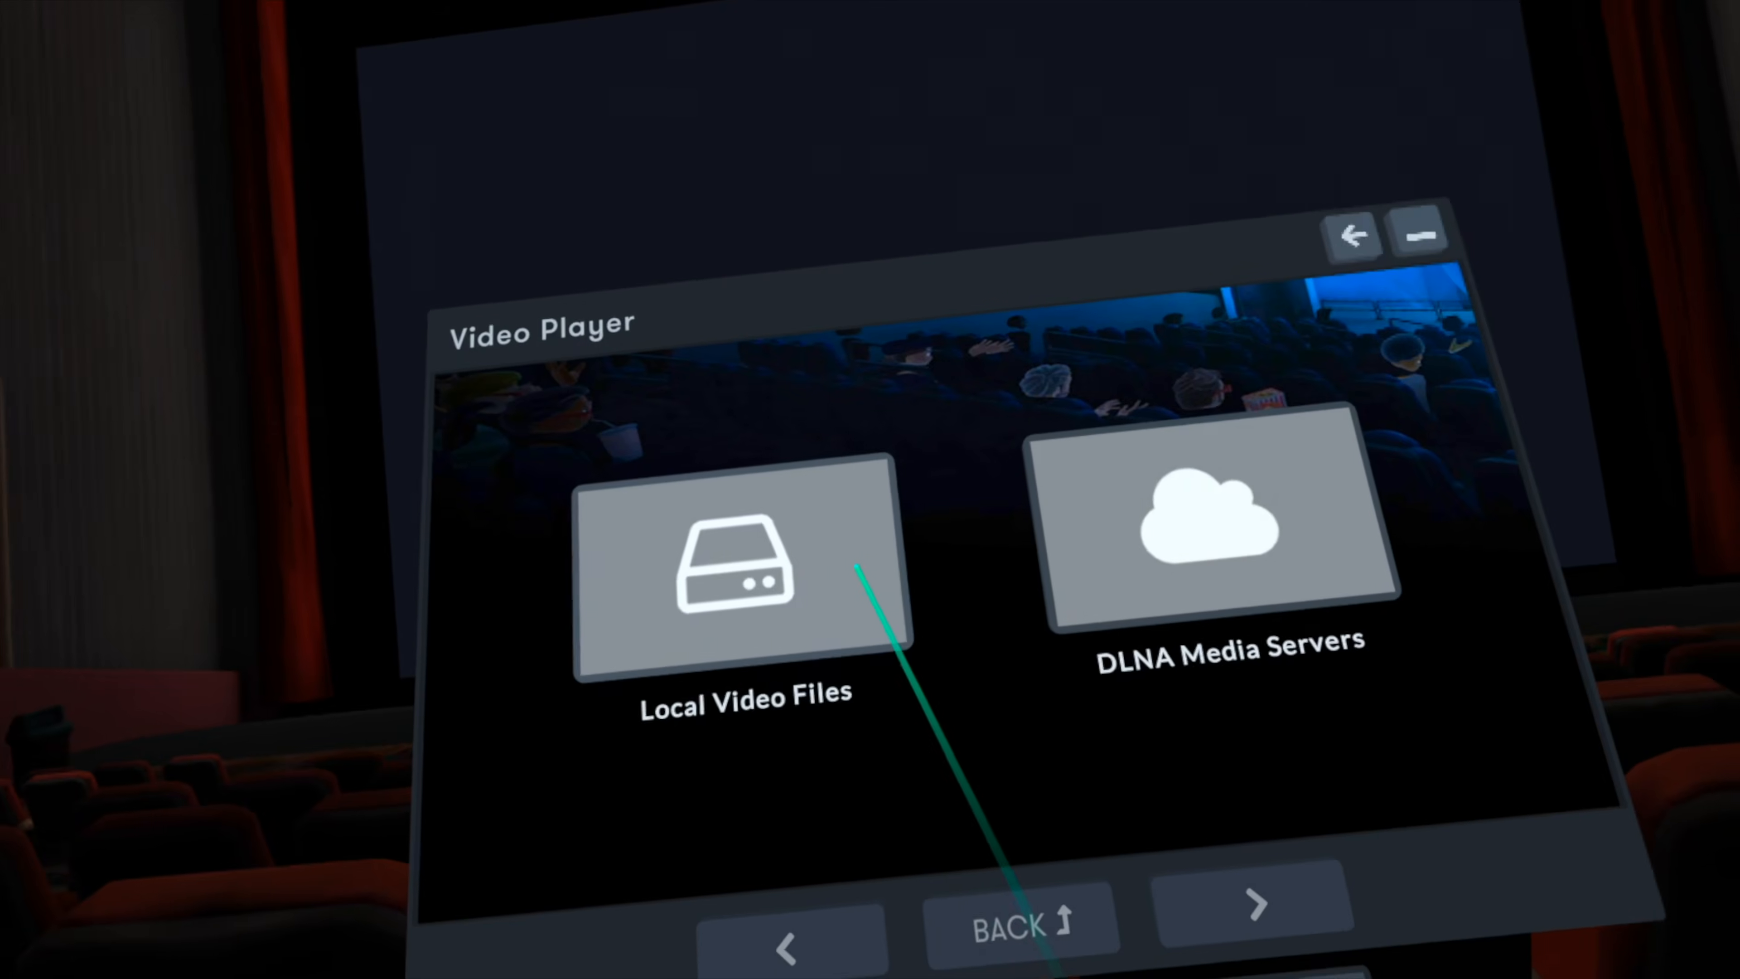